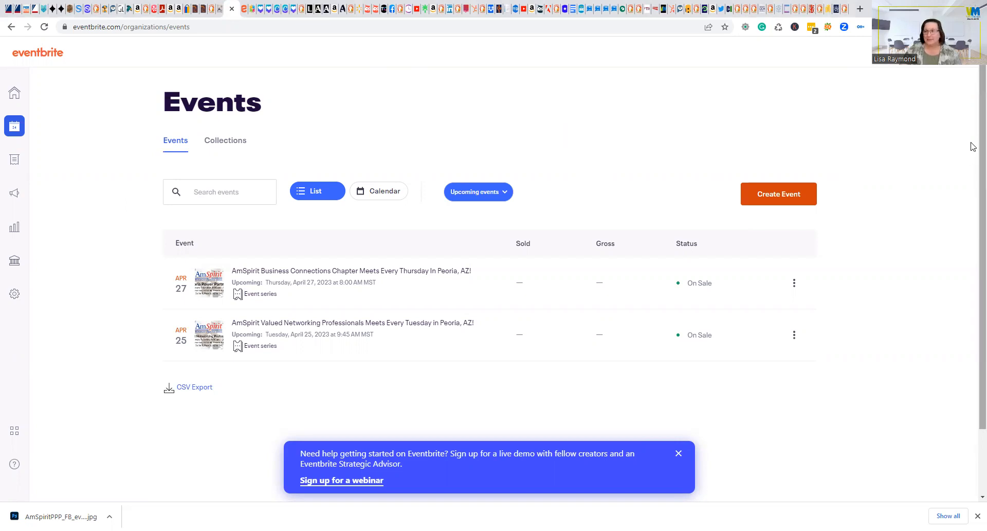
From the organizer dashboard's Events page, start creating a new event.
{"action": "mouse_move", "coordinate": [947, 53]}
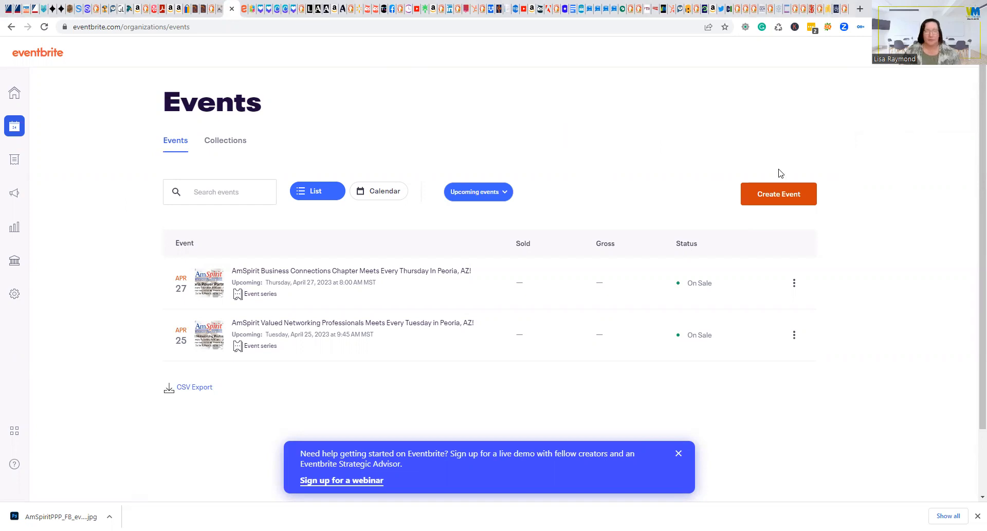
{"action": "left_click", "coordinate": [779, 194]}
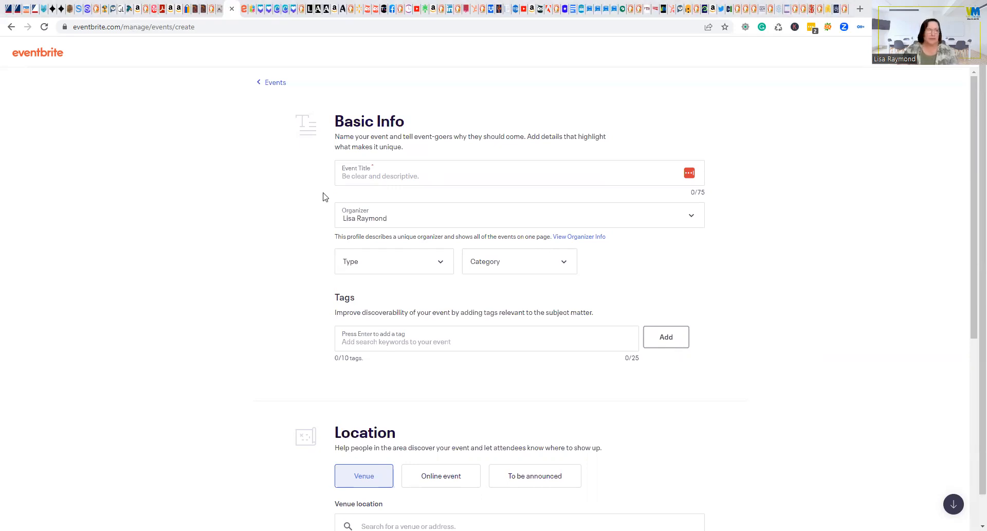
Paste 'New Networking Chapter forming: AmSpirit Business Connections-Scottsdale' as the event title.
{"action": "left_click", "coordinate": [414, 170]}
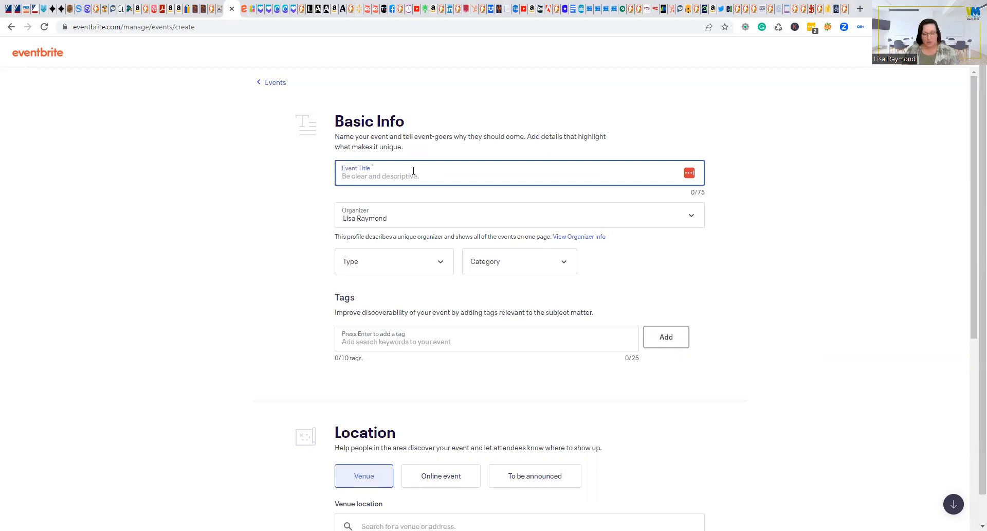
{"action": "type", "text": "New Networking Chapter forming: AmSpirit Business Connections-Scottsdale"}
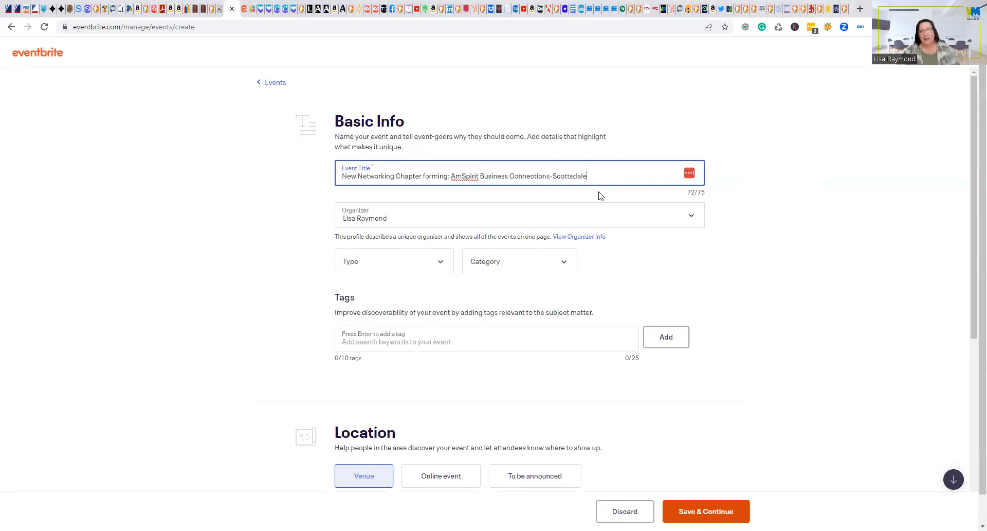
Keep the organizer; set Meeting or Networking Event, Business & Professional, Startups & Small Business.
{"action": "left_click", "coordinate": [611, 224]}
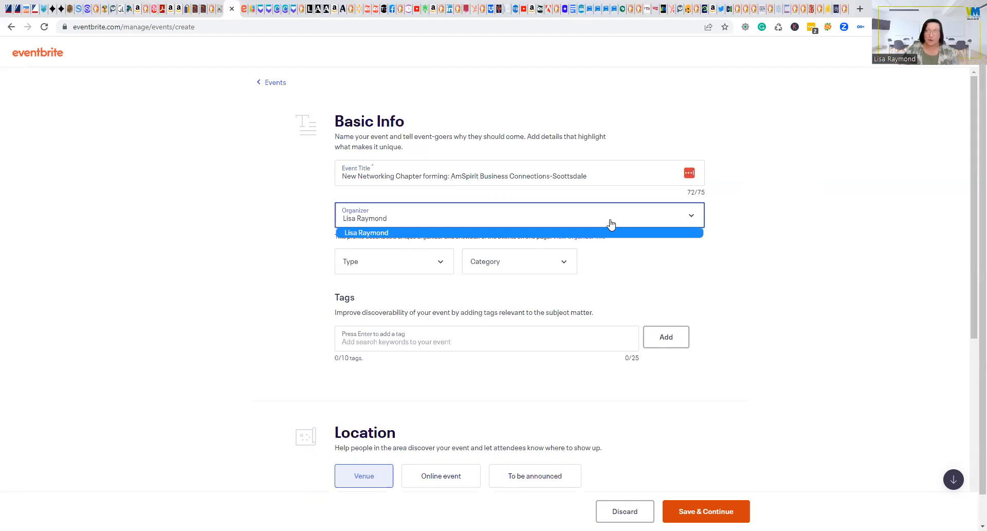
{"action": "left_click", "coordinate": [771, 240]}
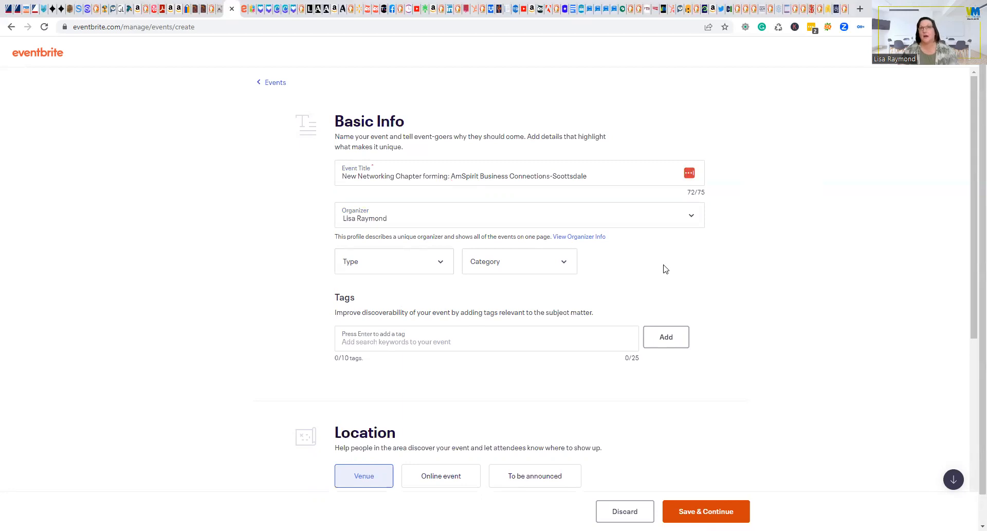
{"action": "left_click", "coordinate": [440, 269]}
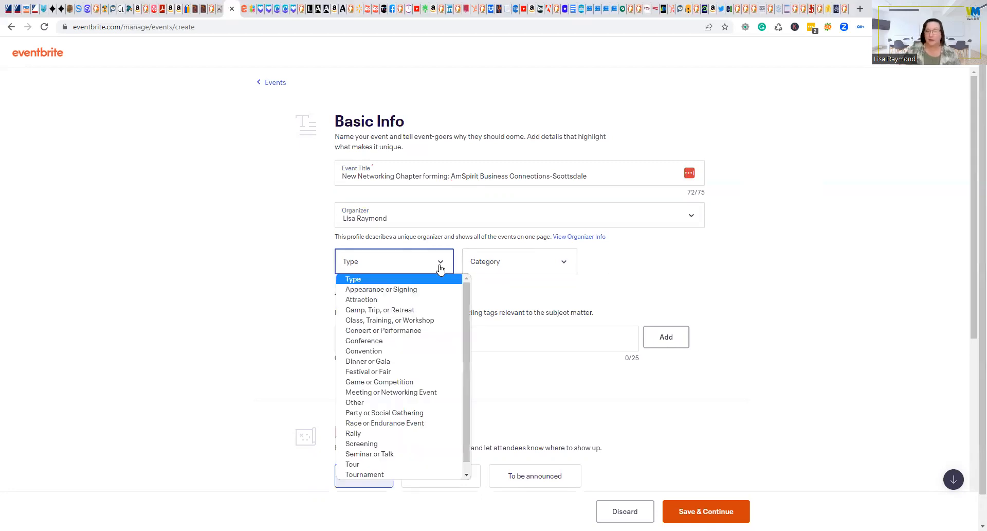
{"action": "left_click", "coordinate": [430, 394]}
{"action": "left_click", "coordinate": [537, 257]}
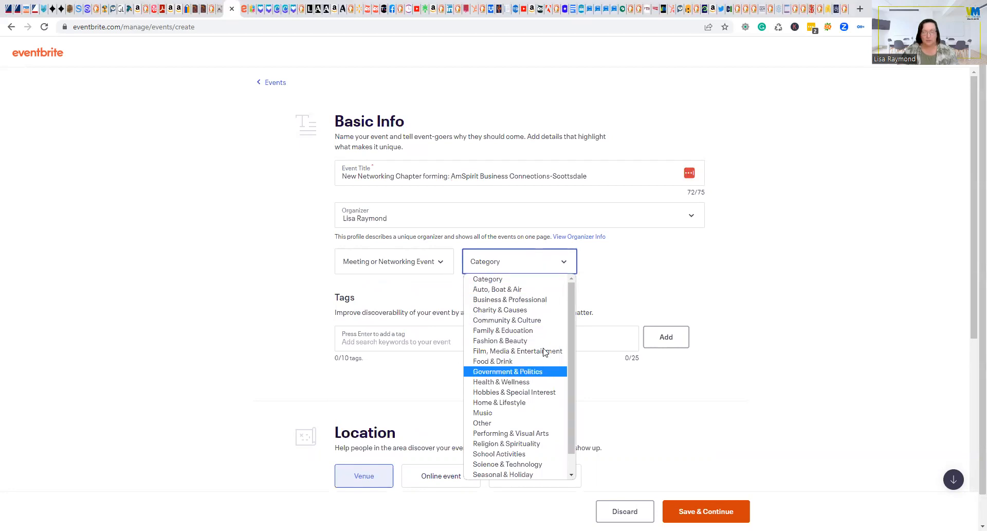
{"action": "left_click", "coordinate": [555, 301]}
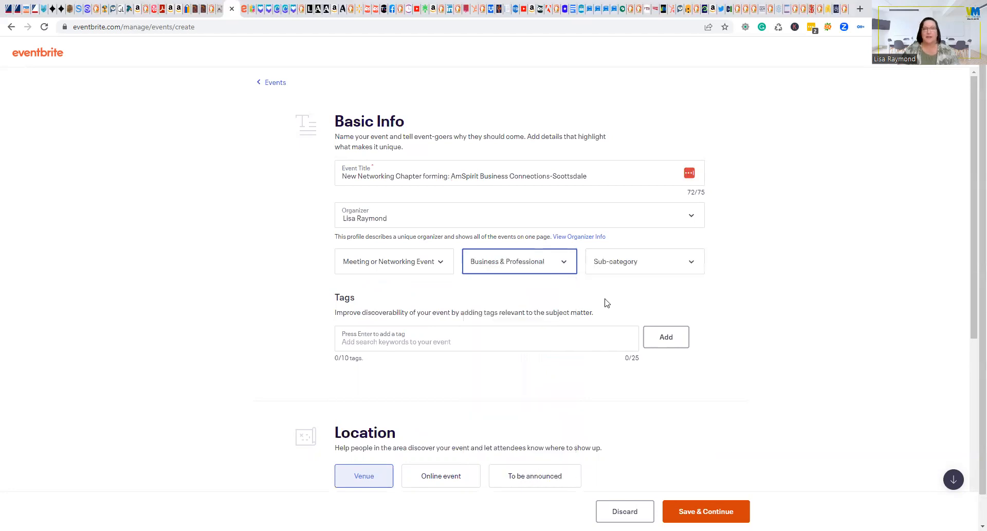
{"action": "left_click", "coordinate": [637, 262]}
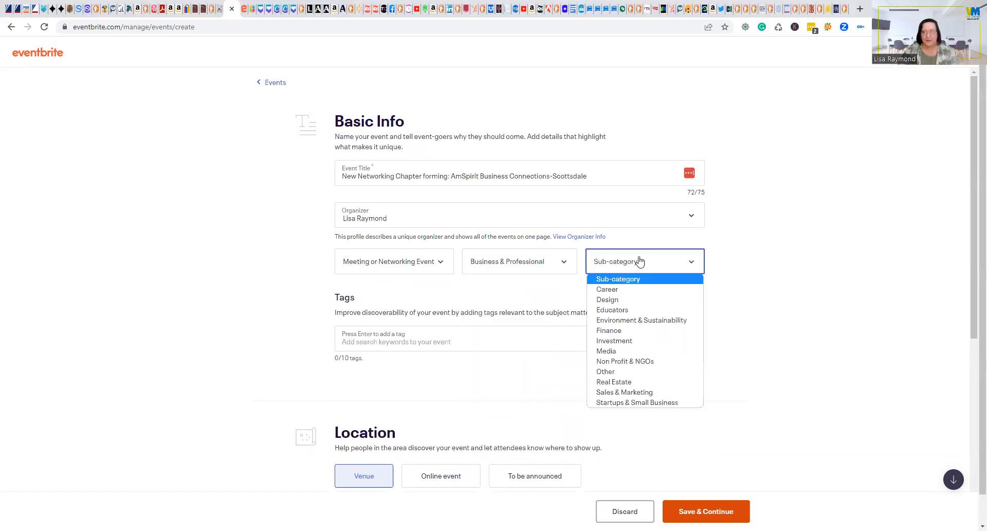
{"action": "left_click", "coordinate": [673, 403]}
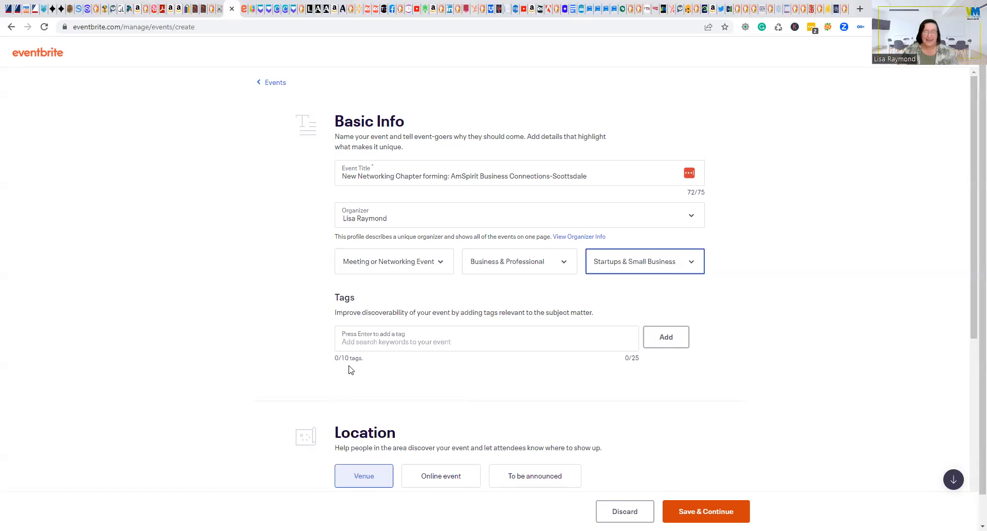
Add the tags business_connections and business_networking.
{"action": "left_click", "coordinate": [504, 339]}
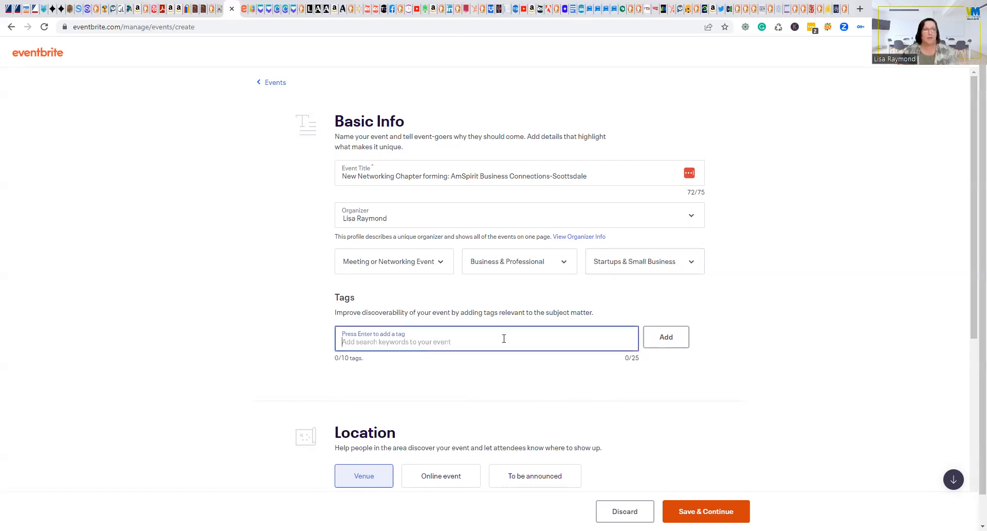
{"action": "left_click", "coordinate": [106, 202]}
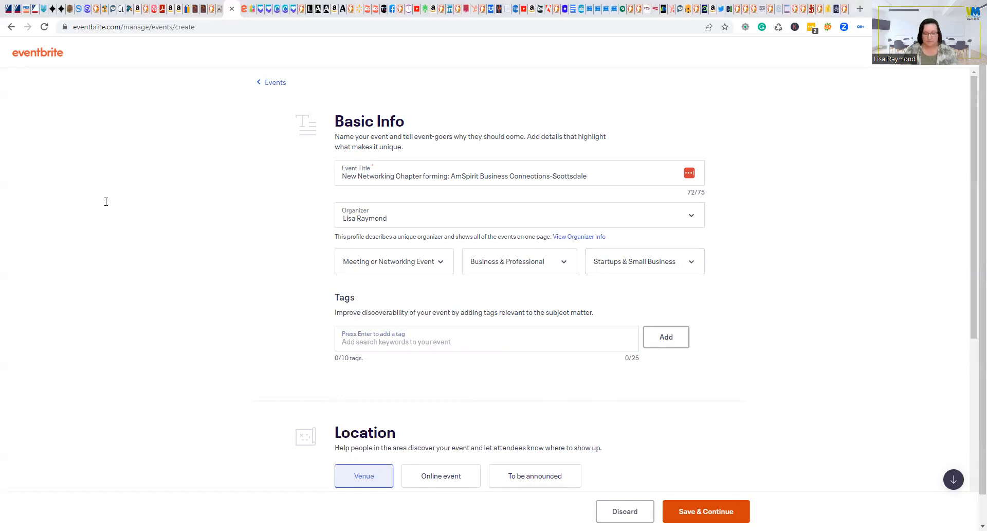
{"action": "left_click", "coordinate": [376, 340]}
{"action": "type", "text": "business_connections"}
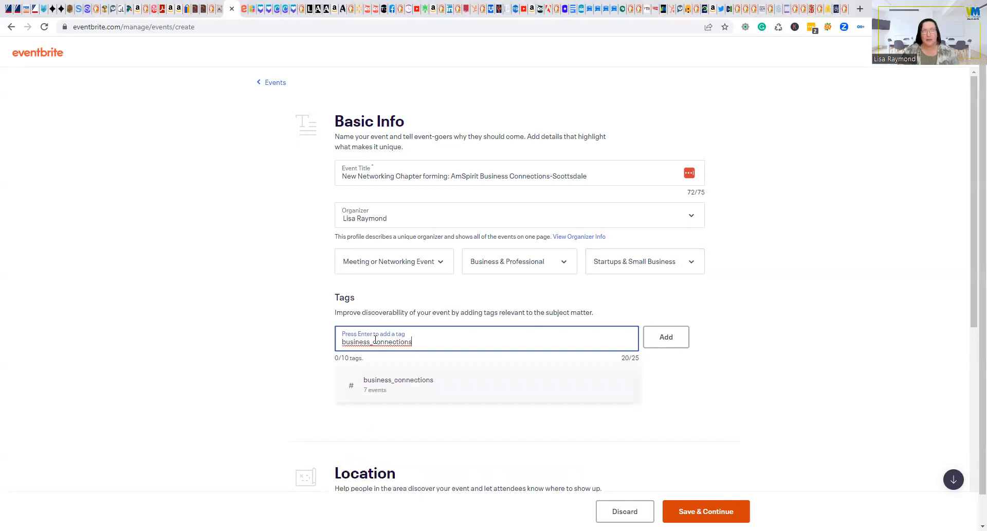
{"action": "left_click", "coordinate": [430, 394]}
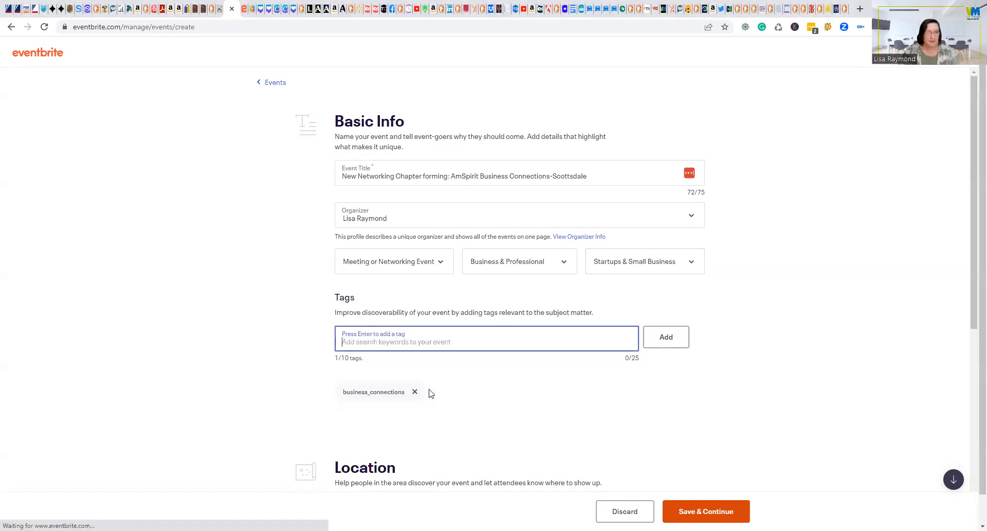
{"action": "type", "text": "business"}
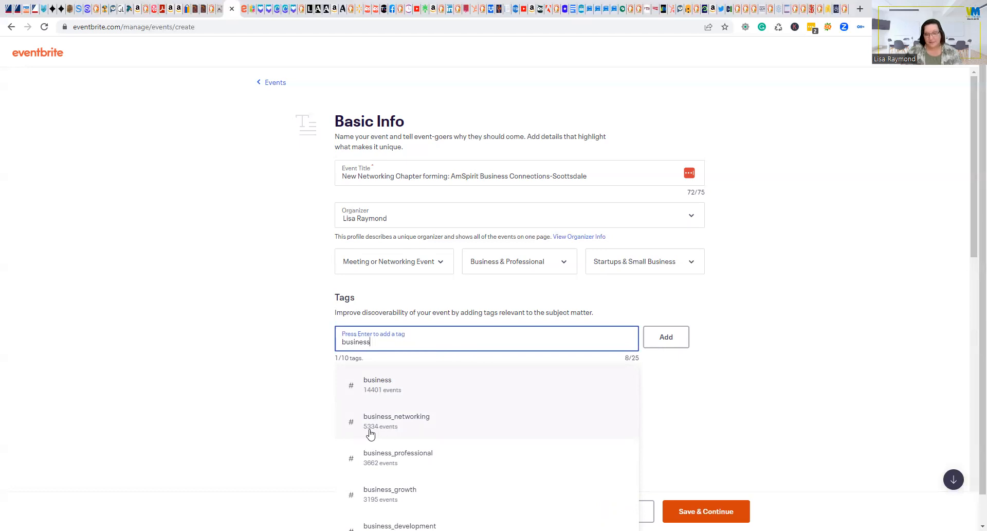
{"action": "left_click", "coordinate": [417, 421]}
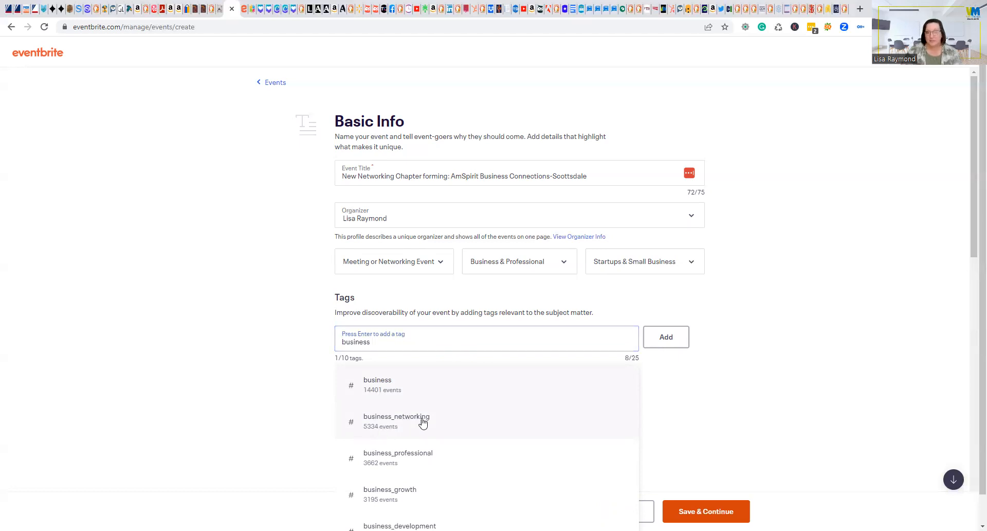
Add the tags business_professional and business_referral_meeting, then paste businessnetworking.
{"action": "left_click", "coordinate": [214, 133]}
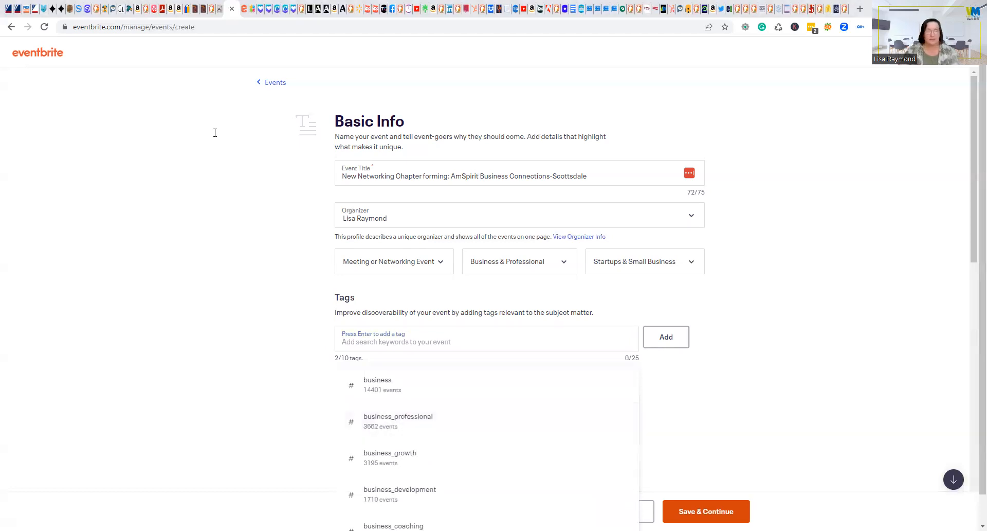
{"action": "left_click", "coordinate": [426, 425]}
{"action": "left_click", "coordinate": [426, 426]}
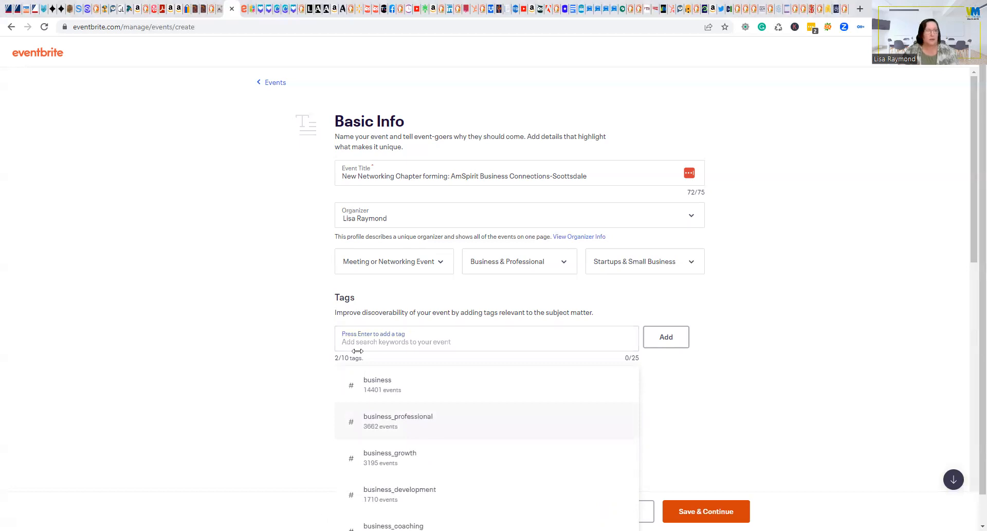
{"action": "left_click", "coordinate": [463, 348]}
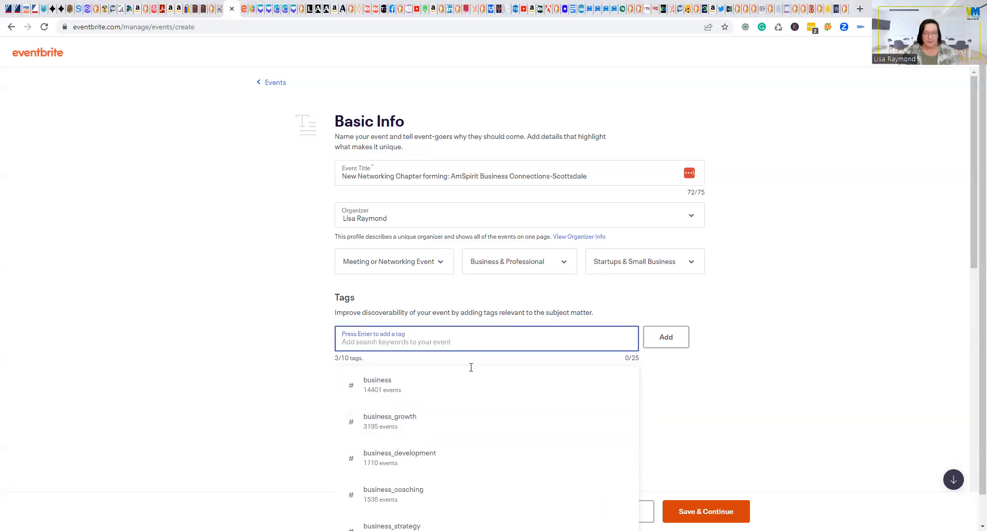
{"action": "scroll", "coordinate": [471, 367], "scroll_direction": "down", "scroll_amount": 3}
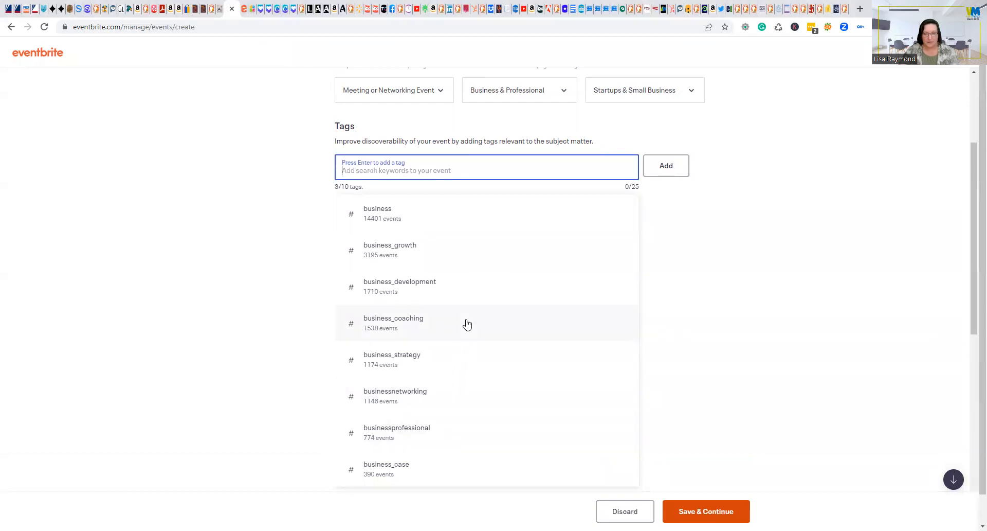
{"action": "type", "text": "business_referral"}
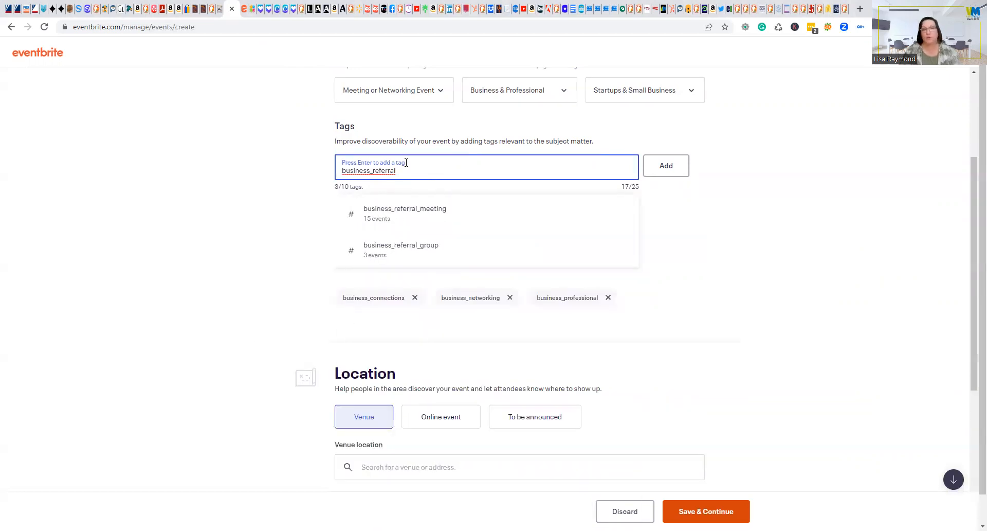
{"action": "left_click", "coordinate": [404, 222]}
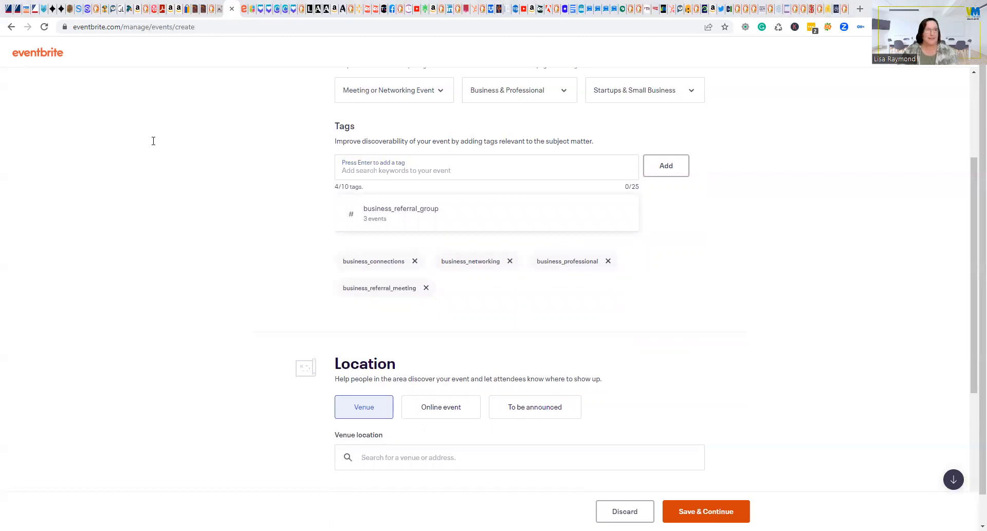
{"action": "left_click", "coordinate": [434, 170]}
{"action": "type", "text": "businessnetworking"}
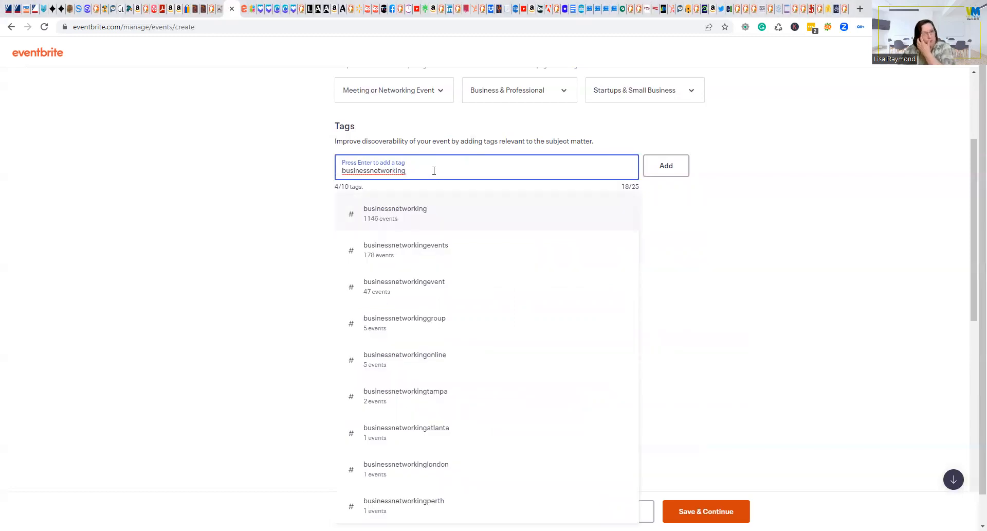
Add the tags businessnetworking and scottsdale_az.
{"action": "left_click", "coordinate": [431, 211]}
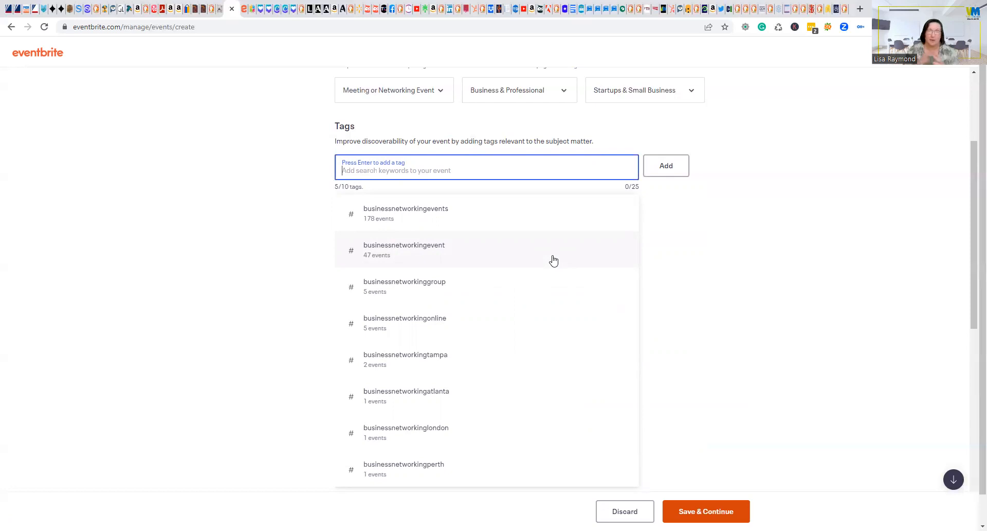
{"action": "left_click", "coordinate": [70, 197]}
{"action": "key", "text": "Tab"}
{"action": "type", "text": "scottsdale"}
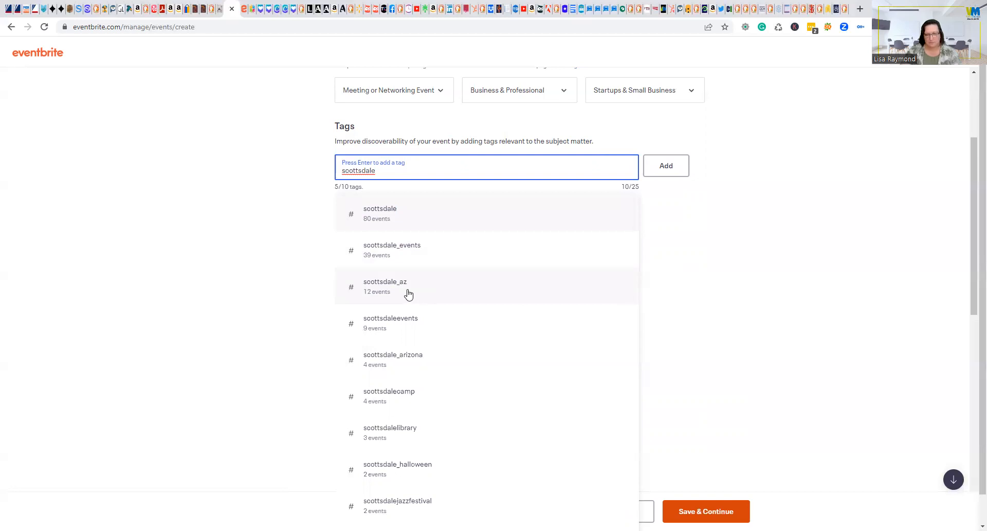
{"action": "type", "text": "a"}
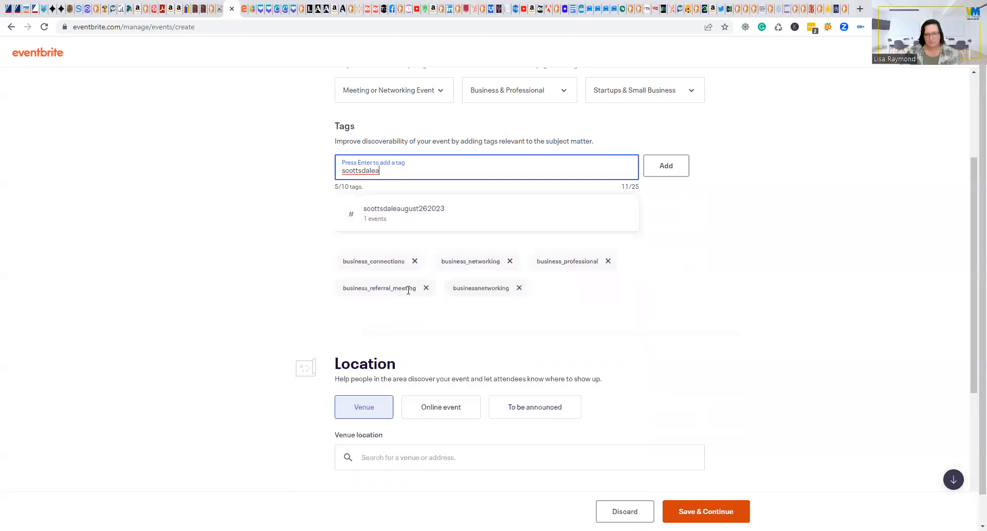
{"action": "key", "text": "BackSpace"}
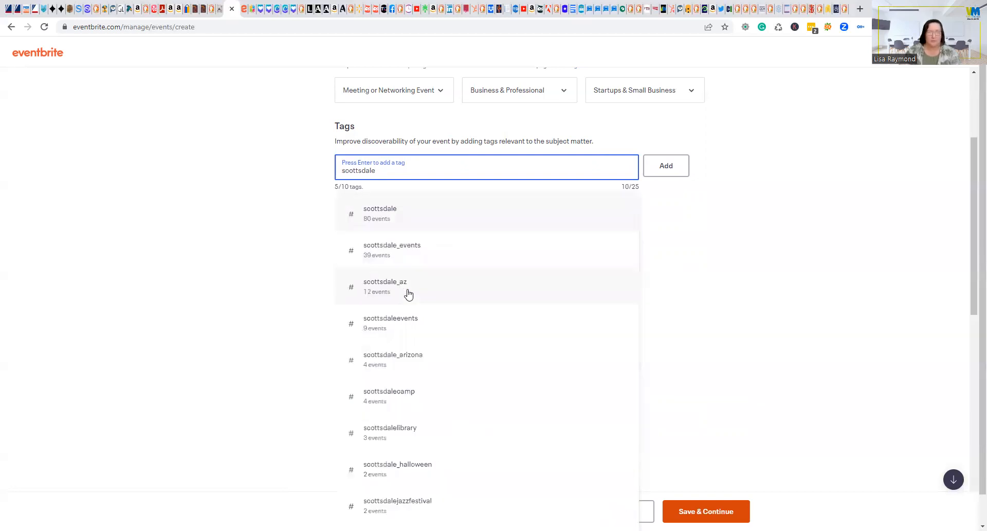
{"action": "left_click", "coordinate": [408, 293]}
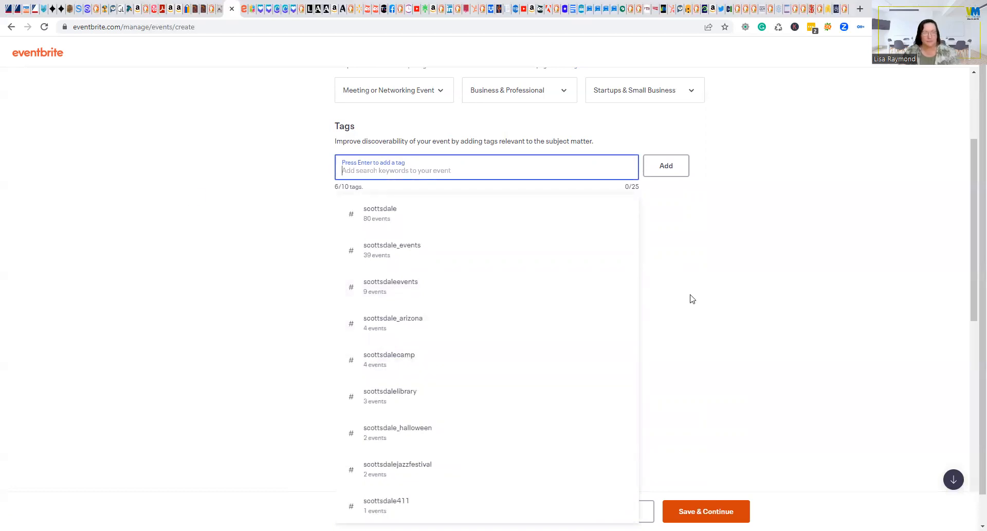
{"action": "left_click", "coordinate": [746, 259]}
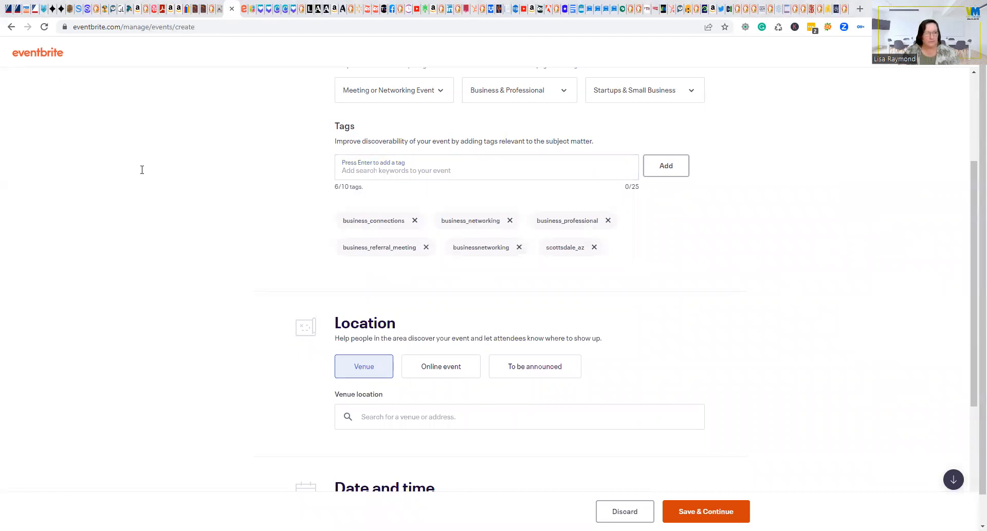
Add the tags networking_event and scottsdale_arizona.
{"action": "left_click", "coordinate": [448, 176]}
{"action": "type", "text": "networking_event"}
{"action": "left_click", "coordinate": [445, 222]}
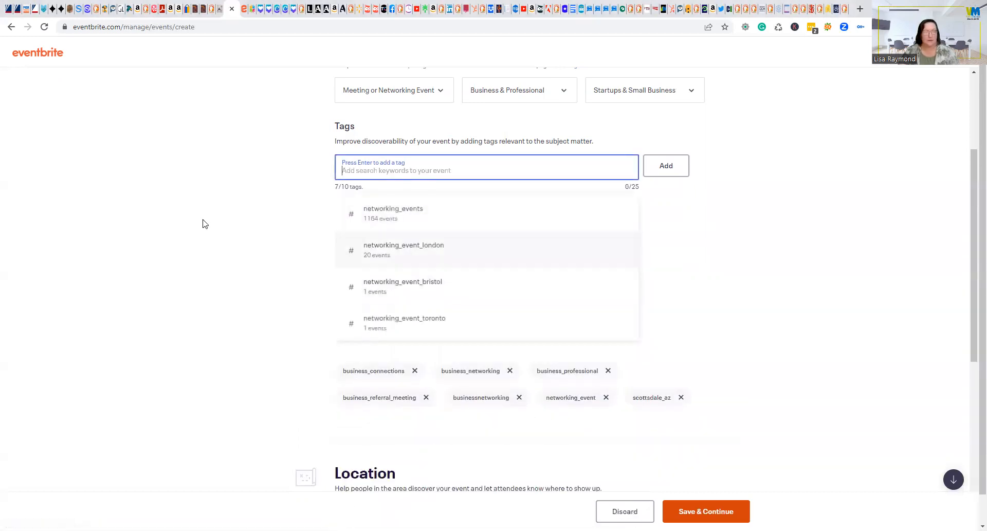
{"action": "left_click", "coordinate": [113, 139]}
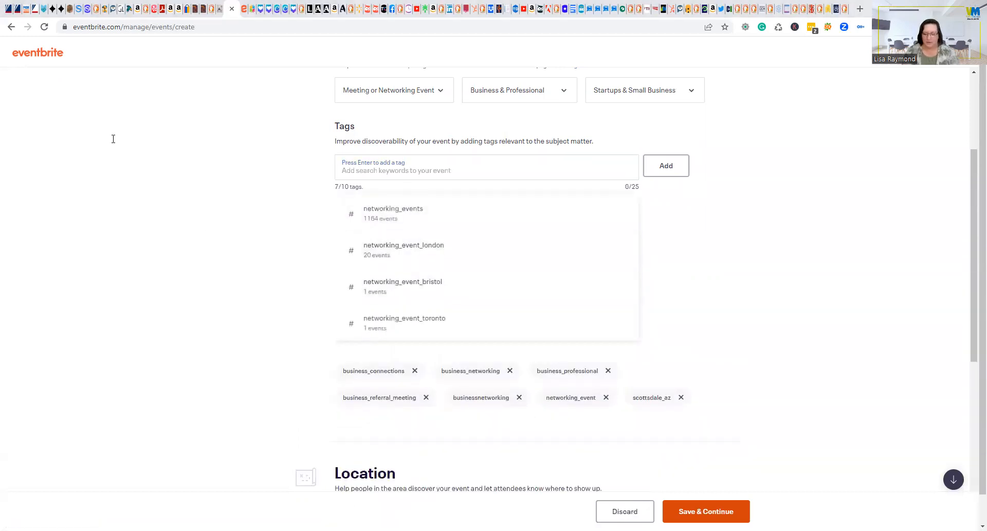
{"action": "left_click", "coordinate": [405, 175]}
{"action": "type", "text": "scottsdale_arizona"}
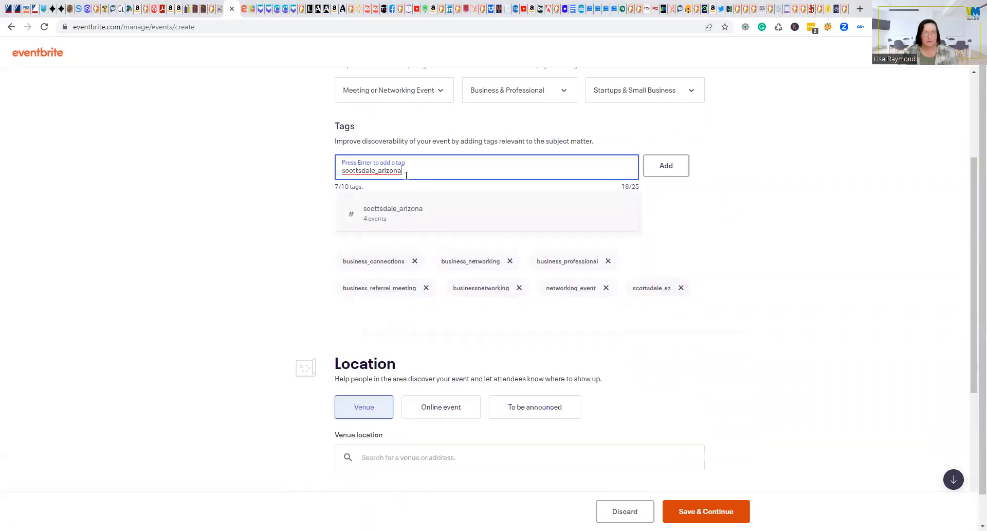
{"action": "left_click", "coordinate": [402, 219]}
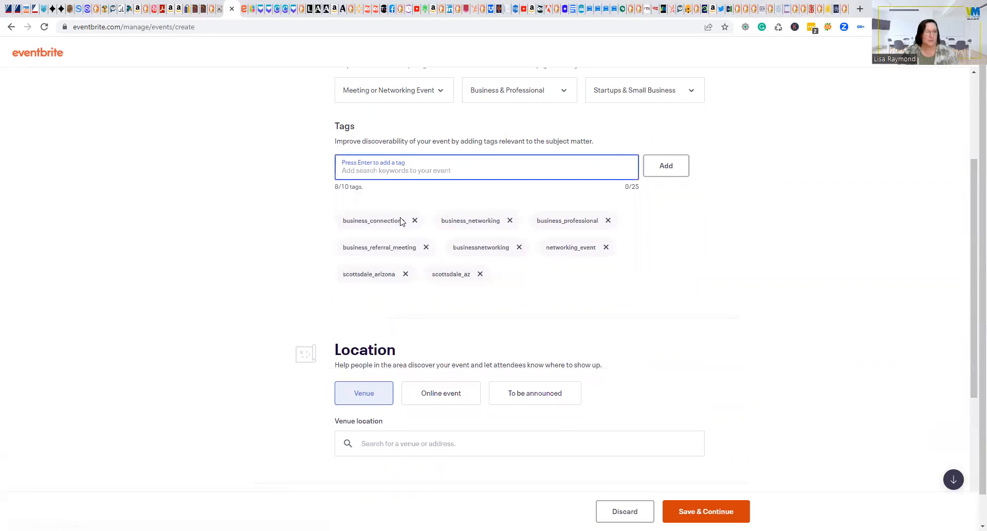
{"action": "left_click", "coordinate": [109, 181]}
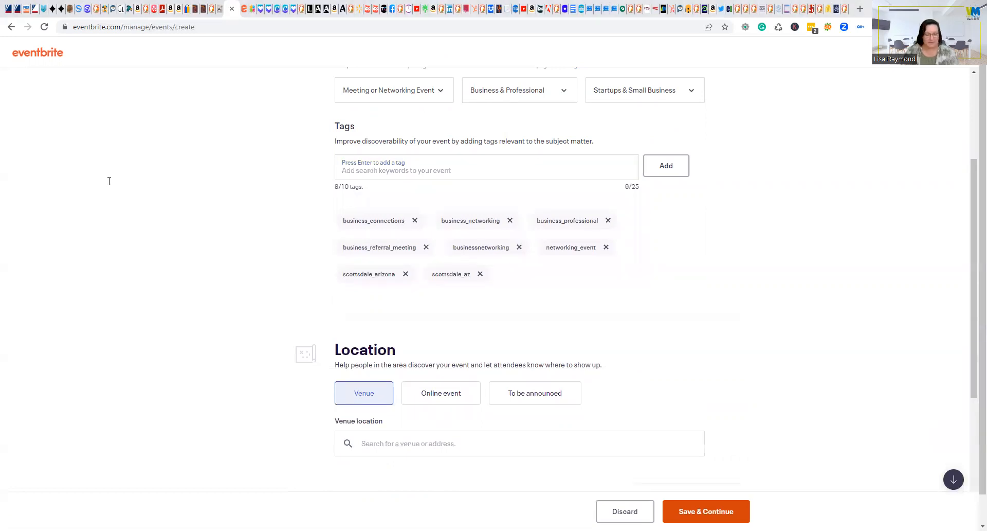
Add referrals and sales_and_marketing, filling the tag list to 10/10.
{"action": "left_click", "coordinate": [381, 170]}
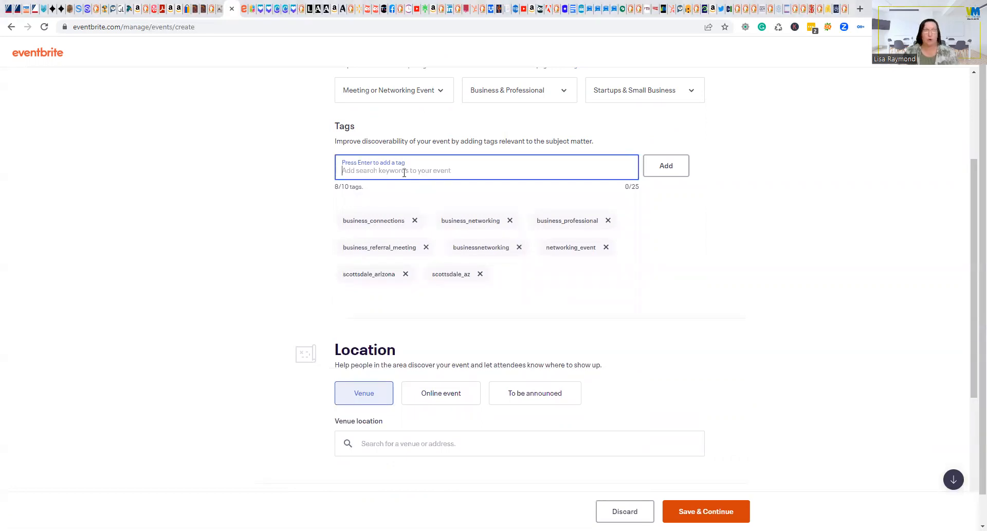
{"action": "type", "text": "referrals"}
{"action": "left_click", "coordinate": [389, 221]}
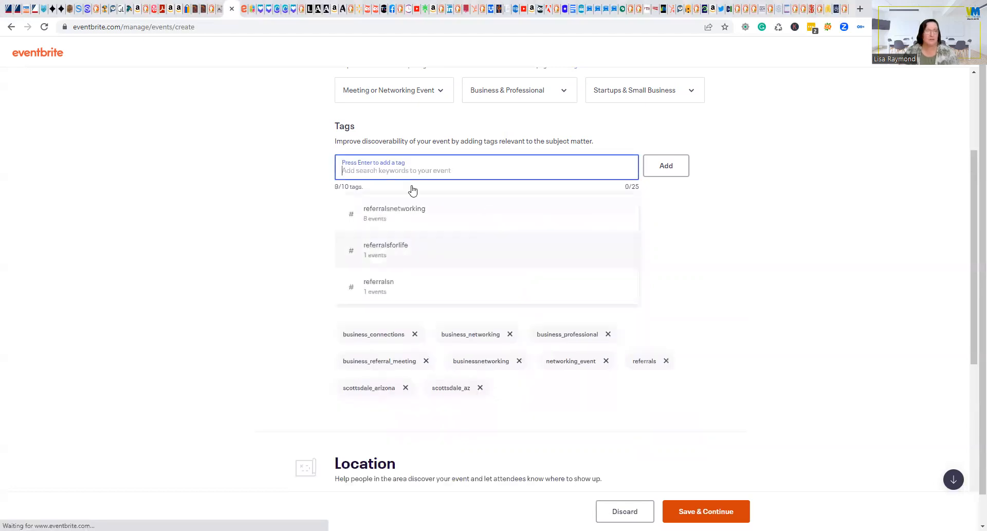
{"action": "left_click", "coordinate": [100, 164]}
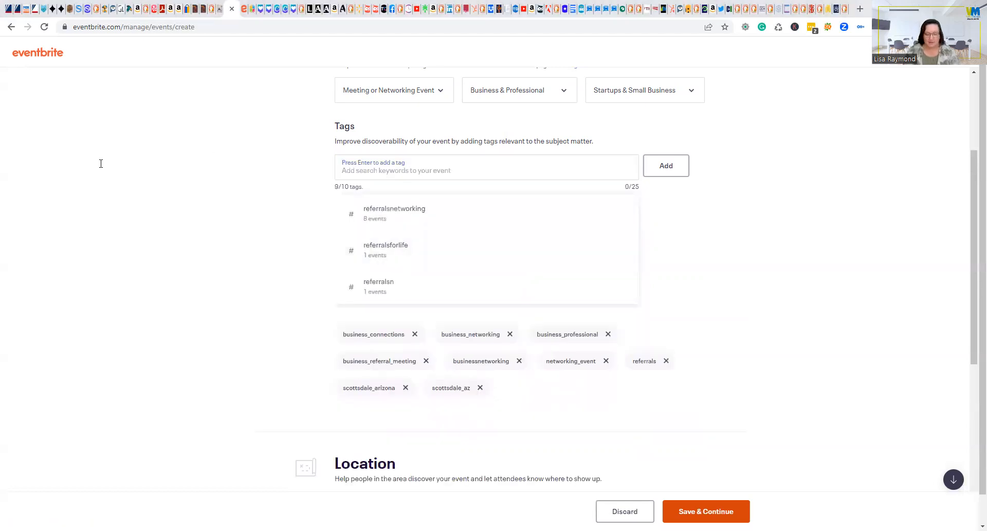
{"action": "left_click", "coordinate": [388, 172]}
{"action": "type", "text": "sales_and_marketing"}
{"action": "left_click", "coordinate": [410, 220]}
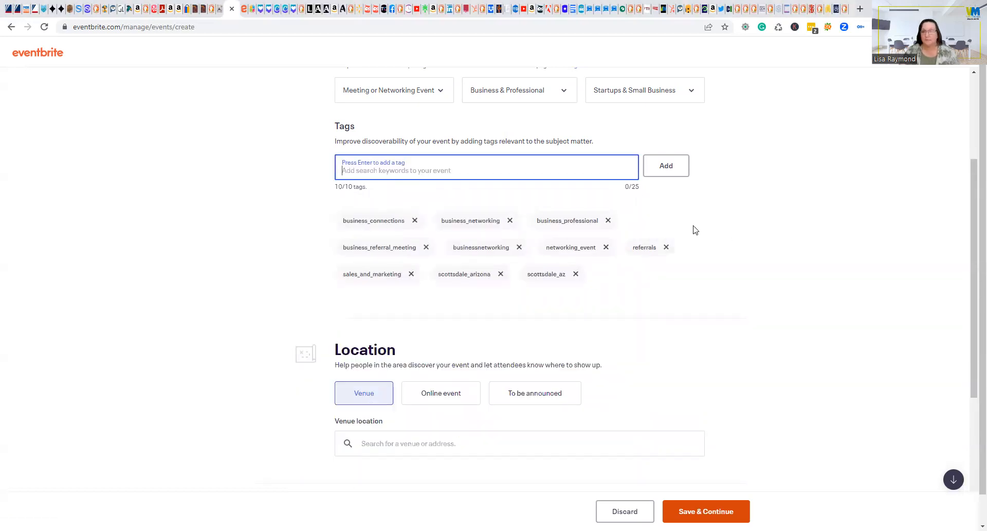
{"action": "left_click", "coordinate": [757, 281]}
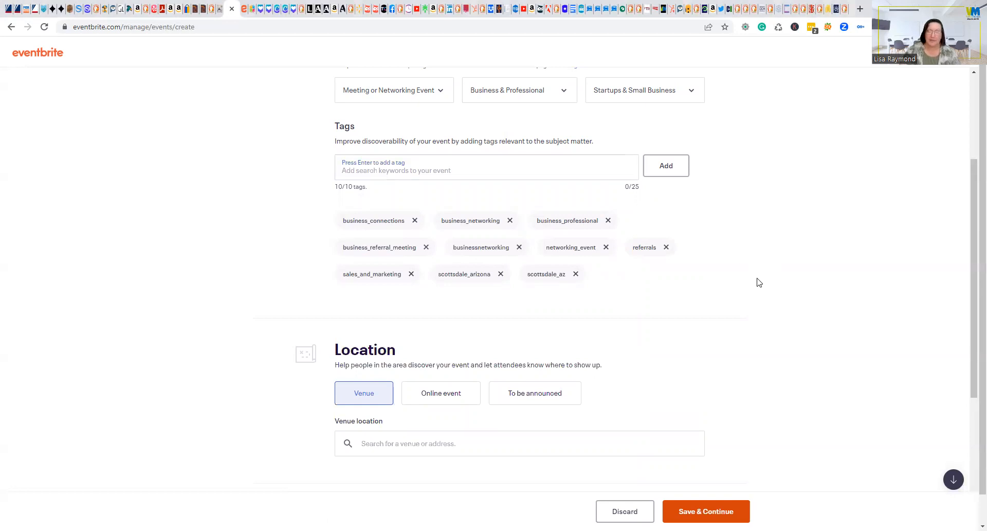
{"action": "scroll", "coordinate": [752, 294], "scroll_direction": "down", "scroll_amount": 1}
Search 'AZ Cowork' and choose the AZ CoWork venue in Scottsdale, AZ.
{"action": "scroll", "coordinate": [538, 309], "scroll_direction": "down", "scroll_amount": 3}
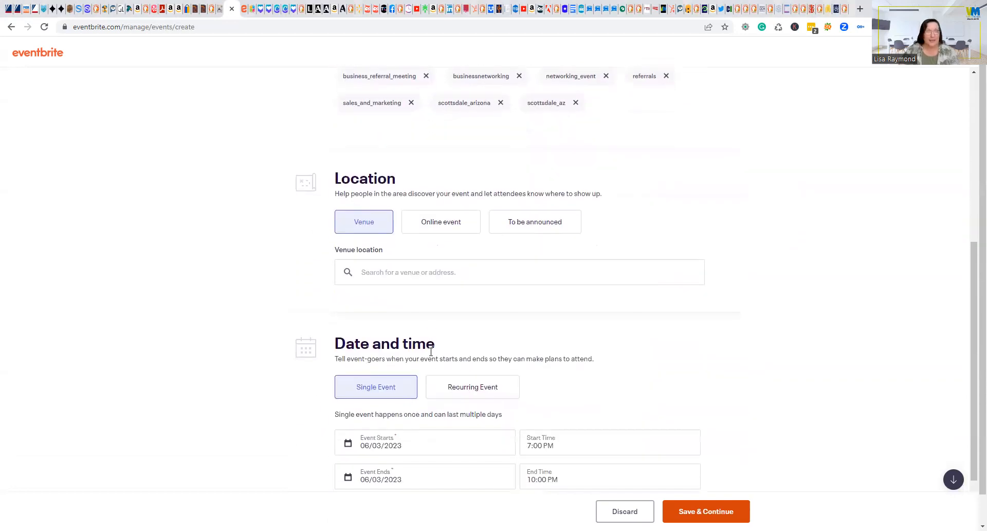
{"action": "left_click", "coordinate": [419, 278]}
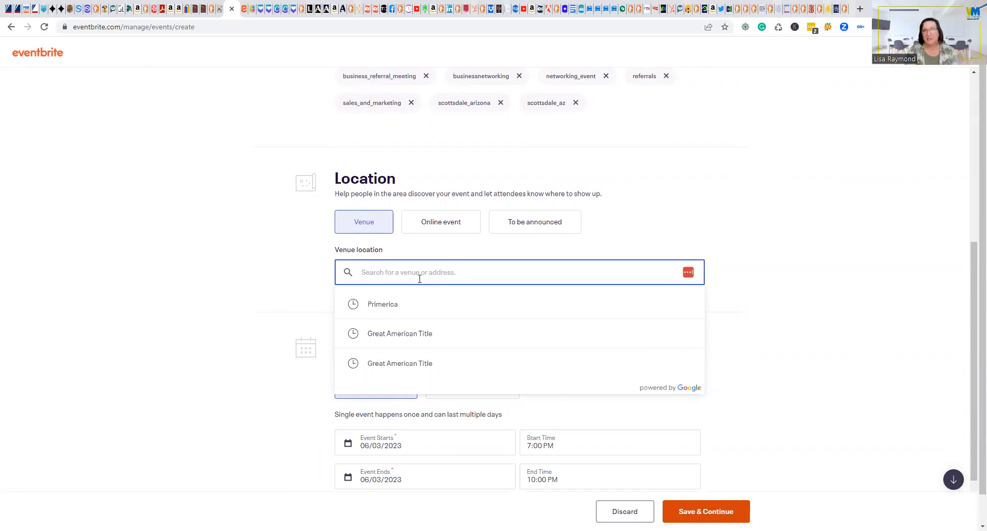
{"action": "type", "text": "AZ C"}
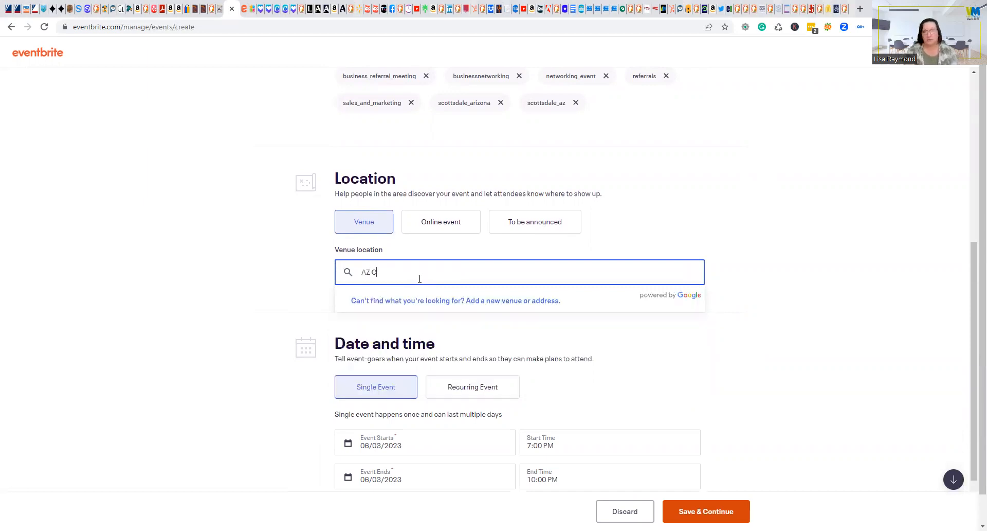
{"action": "type", "text": "owork"}
{"action": "left_click", "coordinate": [486, 334]}
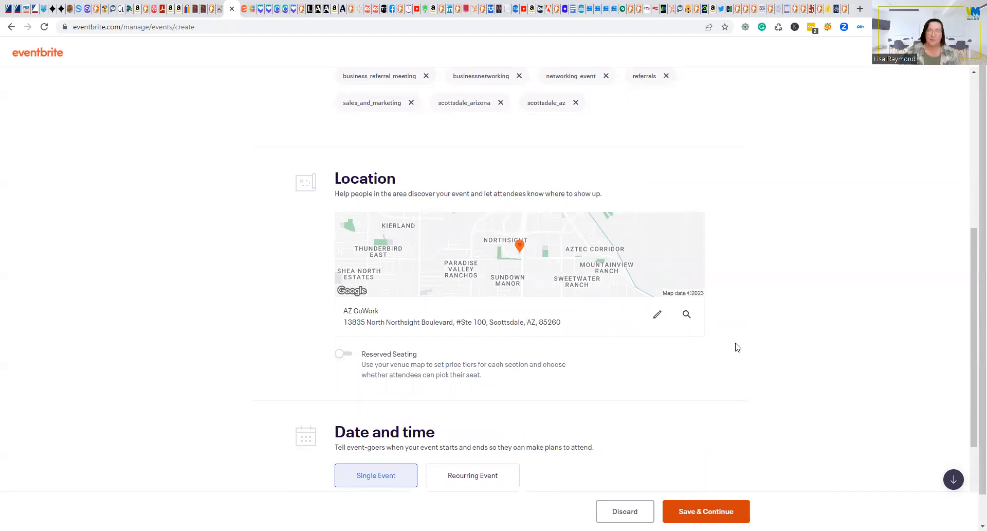
{"action": "scroll", "coordinate": [737, 347], "scroll_direction": "down", "scroll_amount": 2}
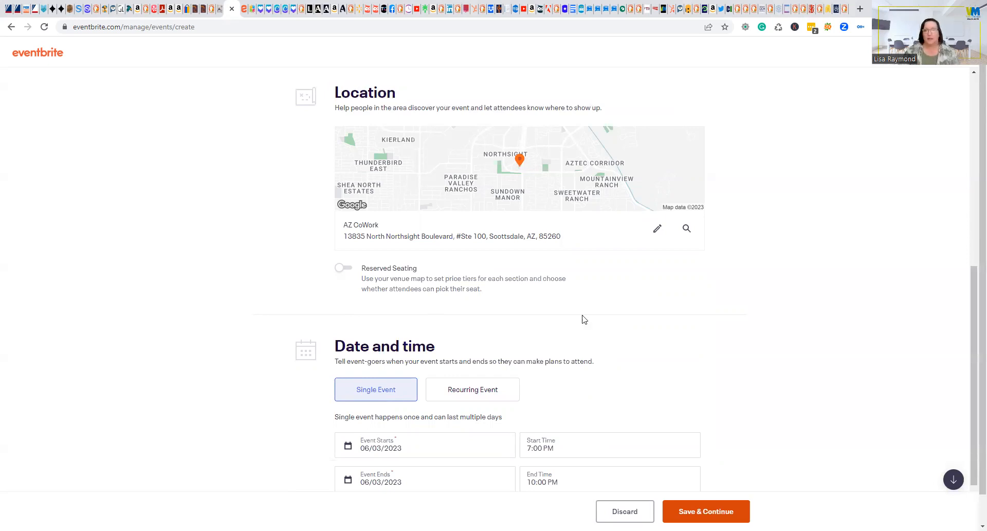
{"action": "scroll", "coordinate": [785, 335], "scroll_direction": "down", "scroll_amount": 3}
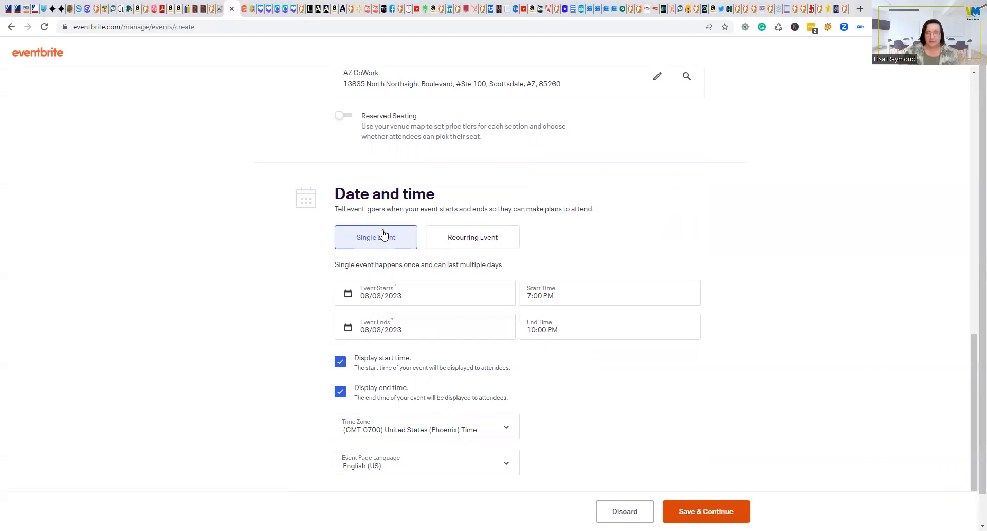
{"action": "left_click", "coordinate": [445, 291]}
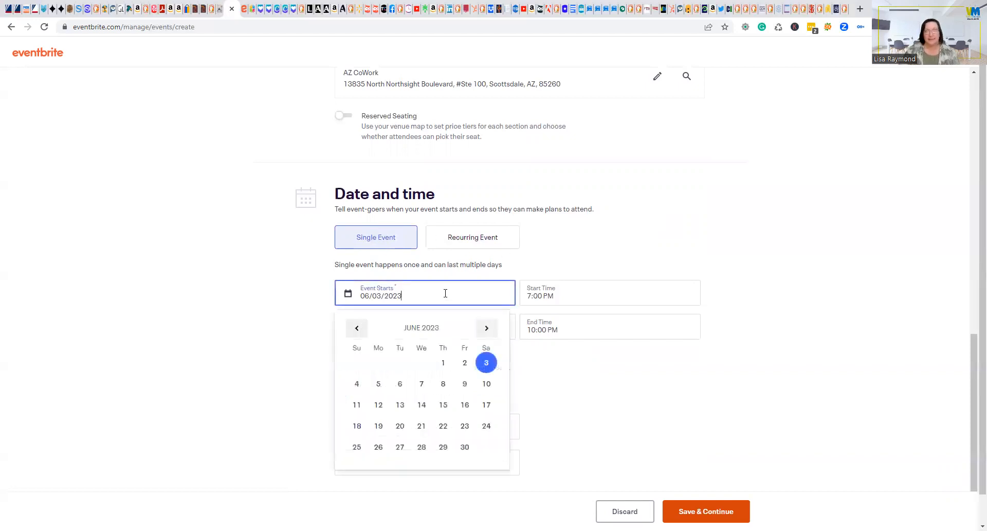
Set the event date to 05/02/2023 with an 11:45 AM start time.
{"action": "left_click", "coordinate": [358, 328]}
{"action": "left_click", "coordinate": [400, 362]}
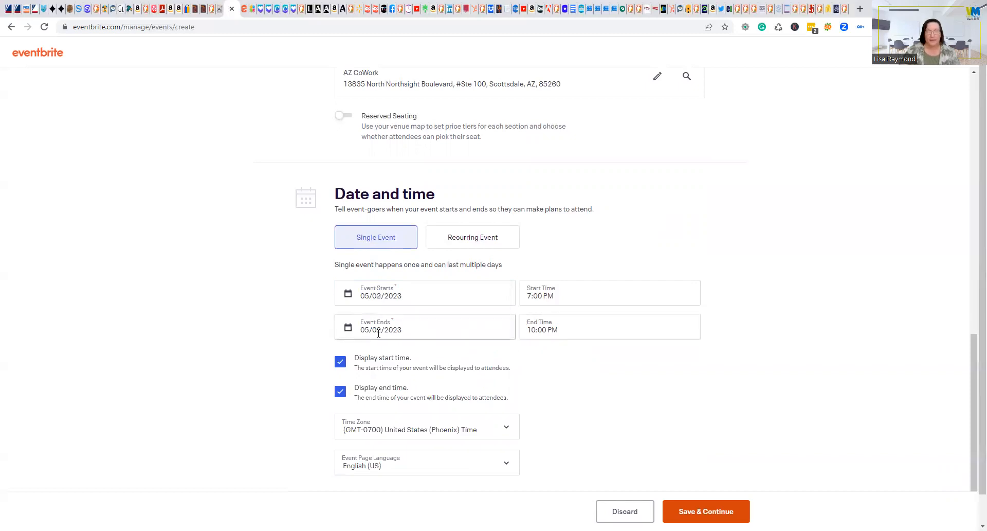
{"action": "left_click", "coordinate": [571, 296]}
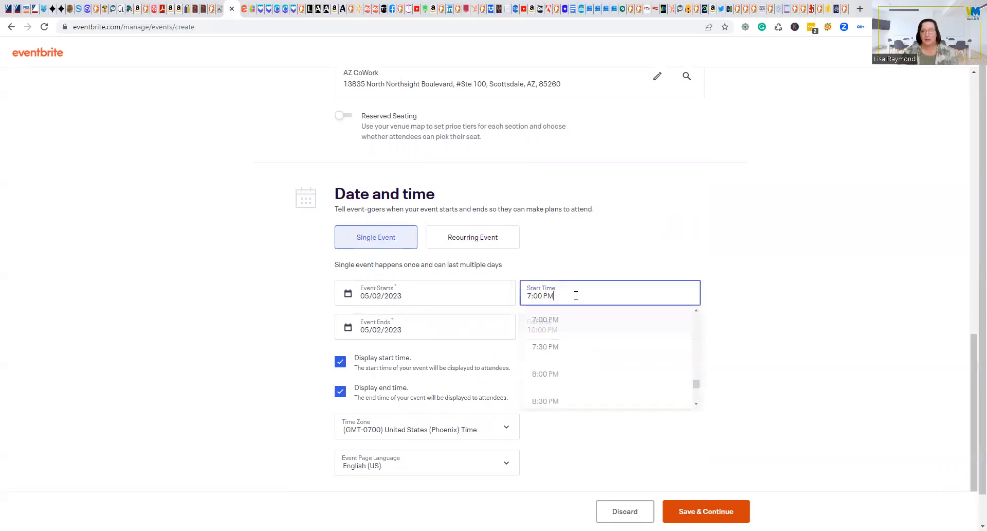
{"action": "scroll", "coordinate": [609, 330], "scroll_direction": "up", "scroll_amount": 5}
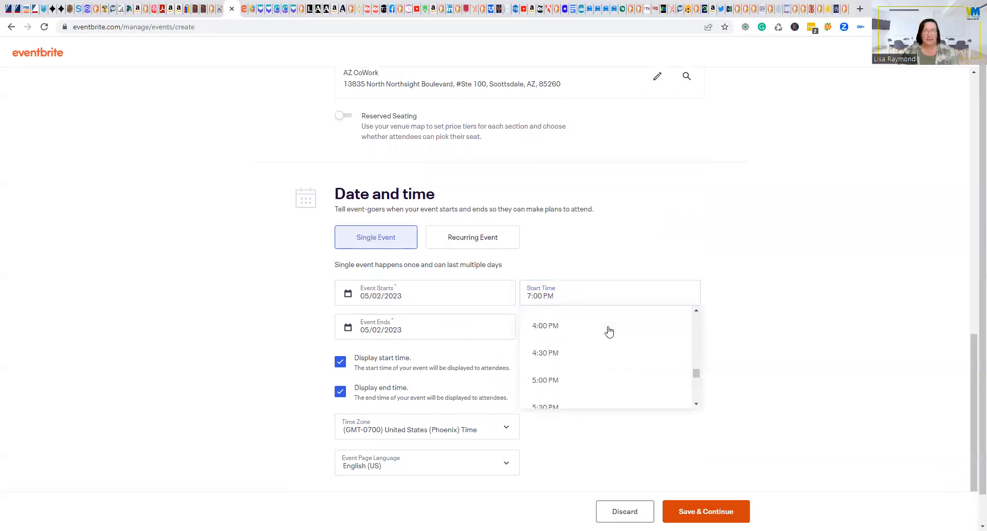
{"action": "scroll", "coordinate": [606, 332], "scroll_direction": "up", "scroll_amount": 3}
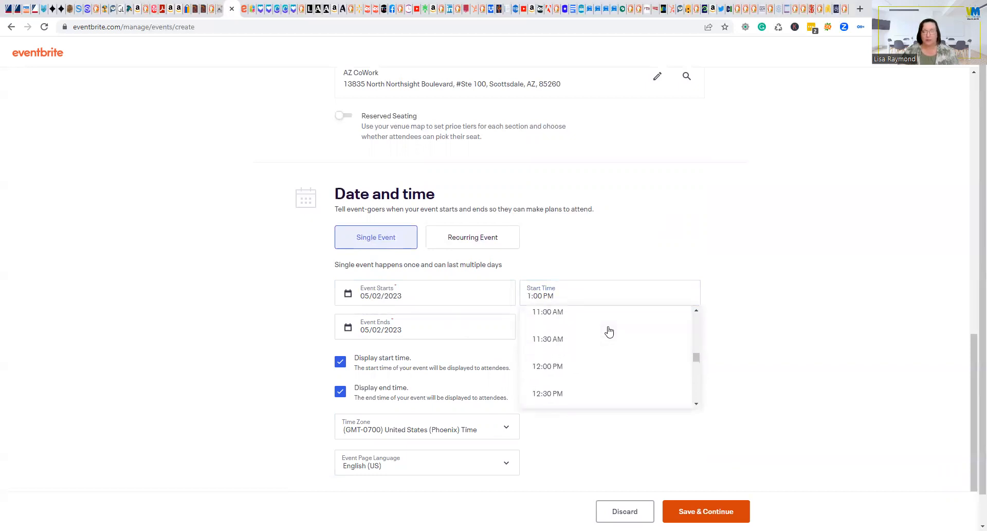
{"action": "left_click", "coordinate": [569, 347]}
{"action": "left_click_drag", "start_coordinate": [538, 296], "coordinate": [544, 297]}
{"action": "type", "text": "45"}
{"action": "key", "text": "Return"}
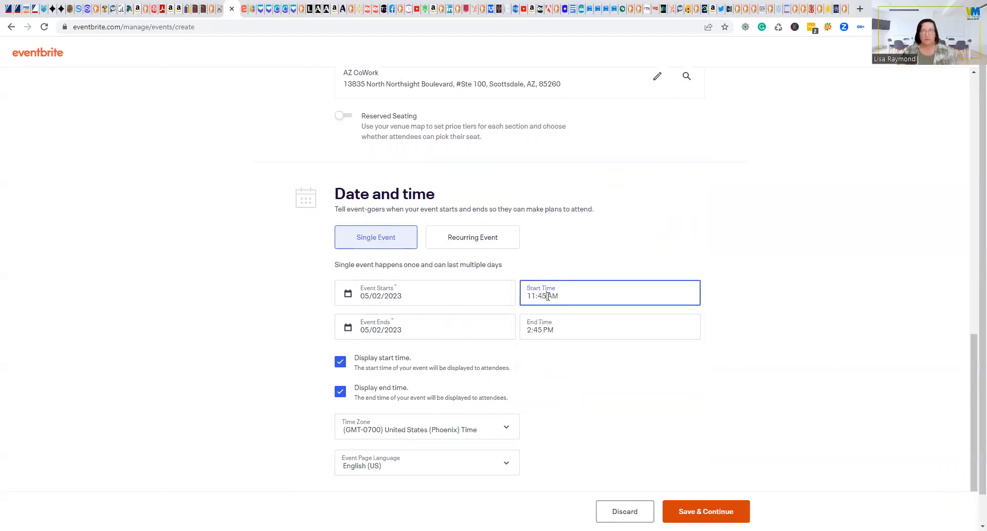
{"action": "left_click", "coordinate": [742, 306]}
Set the event's end time to 1:00 PM.
{"action": "left_click", "coordinate": [550, 328]}
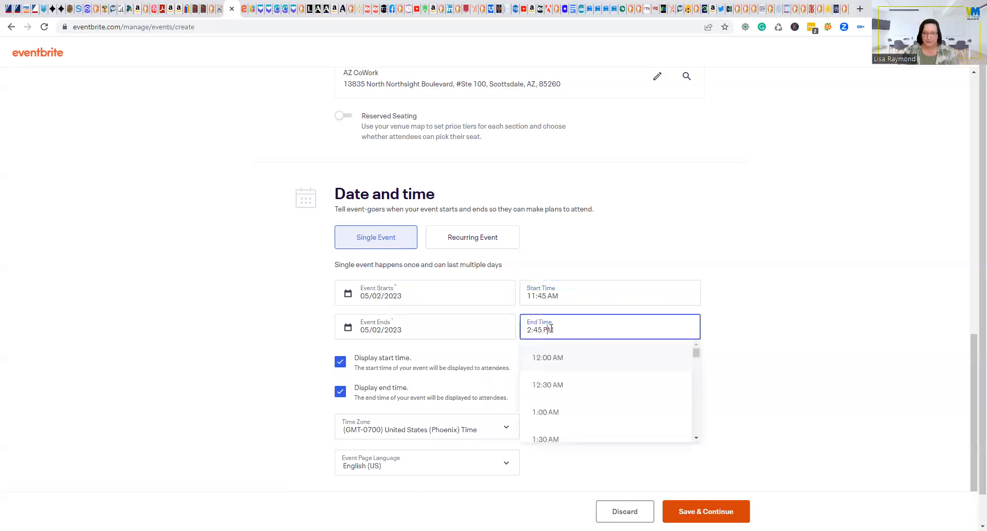
{"action": "left_click", "coordinate": [564, 393]}
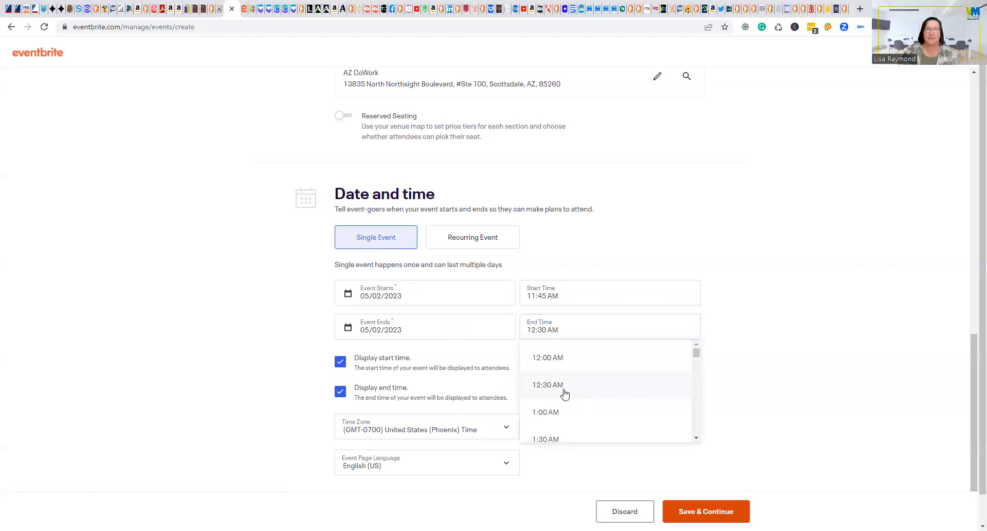
{"action": "left_click", "coordinate": [564, 393]}
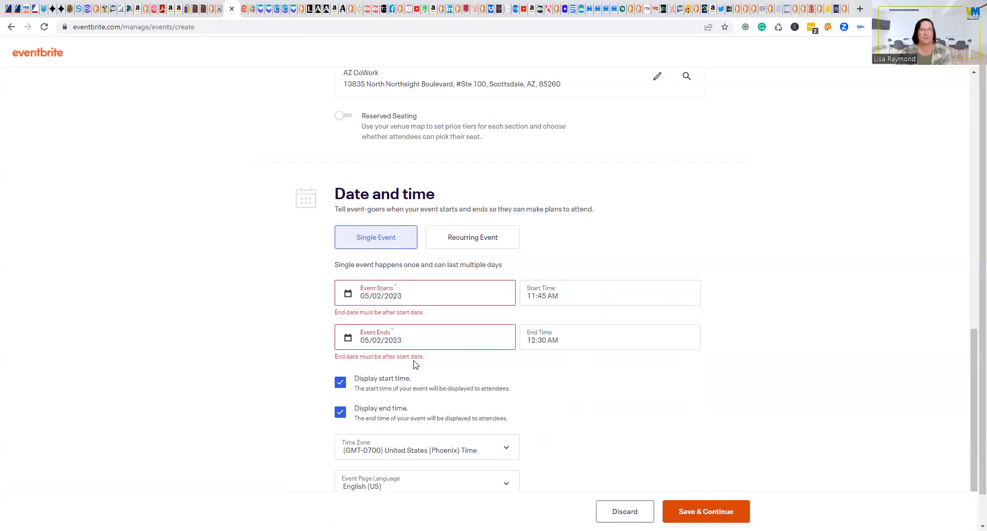
{"action": "left_click", "coordinate": [565, 341]}
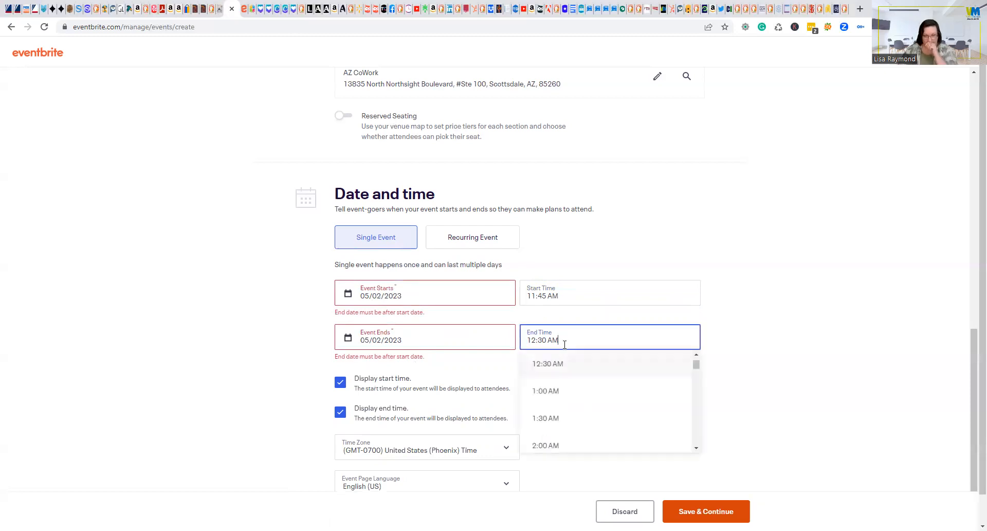
{"action": "scroll", "coordinate": [586, 401], "scroll_direction": "down", "scroll_amount": 15}
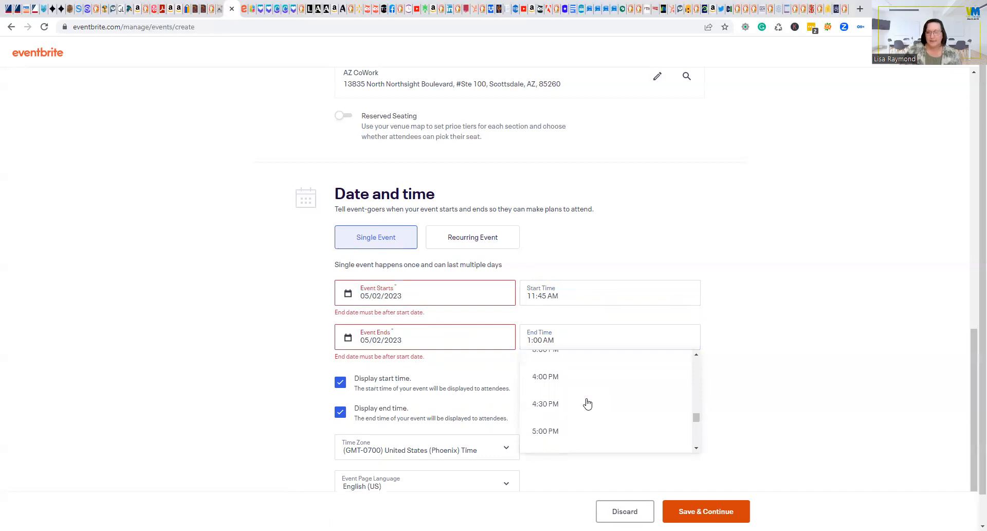
{"action": "scroll", "coordinate": [587, 403], "scroll_direction": "up", "scroll_amount": 2}
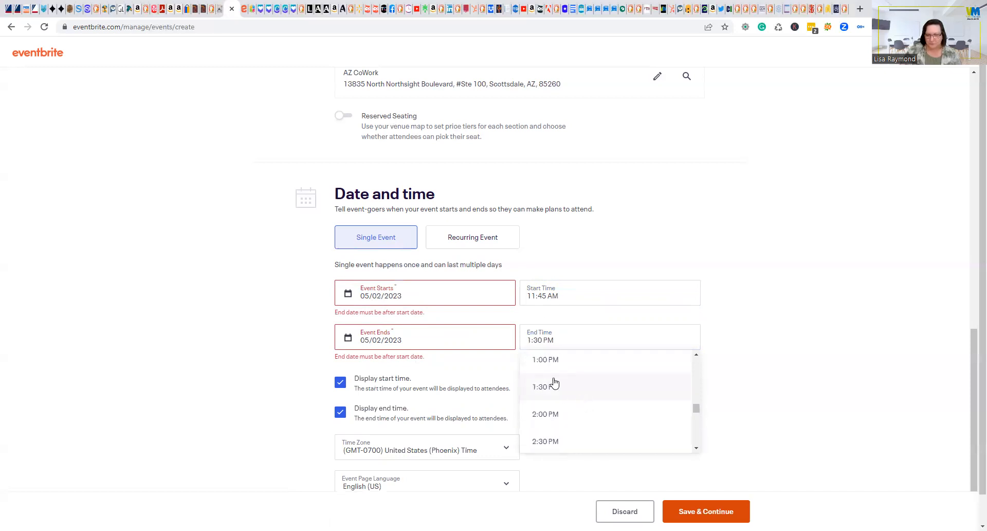
{"action": "left_click", "coordinate": [546, 364]}
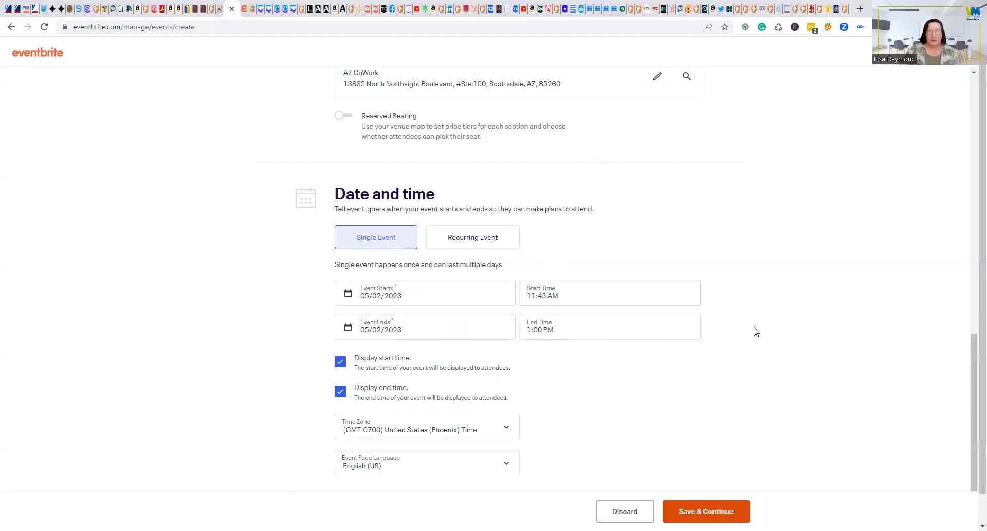
{"action": "scroll", "coordinate": [416, 317], "scroll_direction": "down", "scroll_amount": 1}
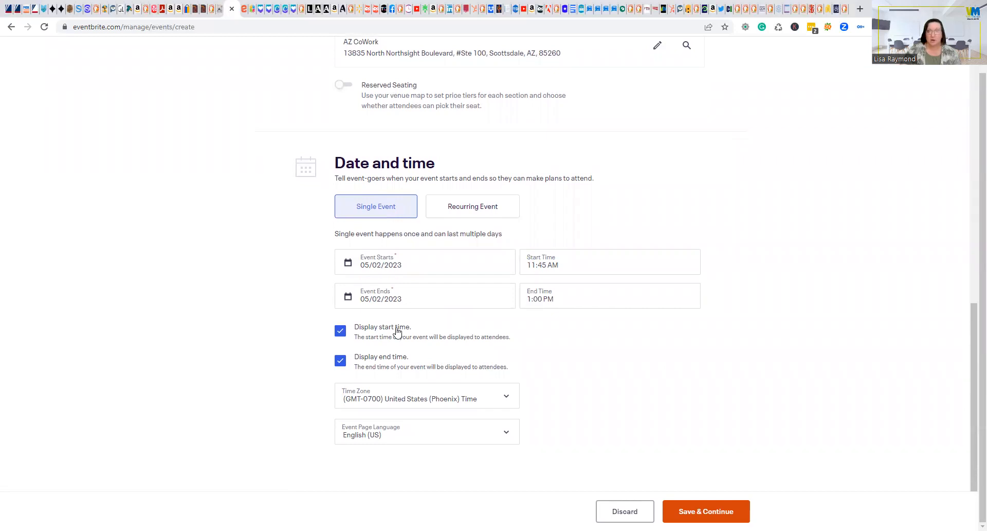
{"action": "left_click", "coordinate": [504, 395]}
{"action": "left_click", "coordinate": [522, 403]}
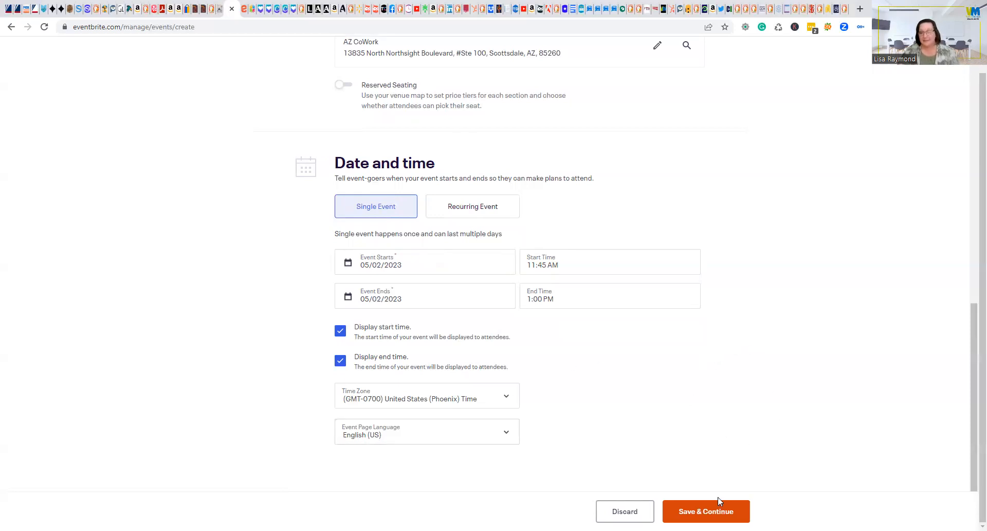
{"action": "left_click", "coordinate": [724, 512]}
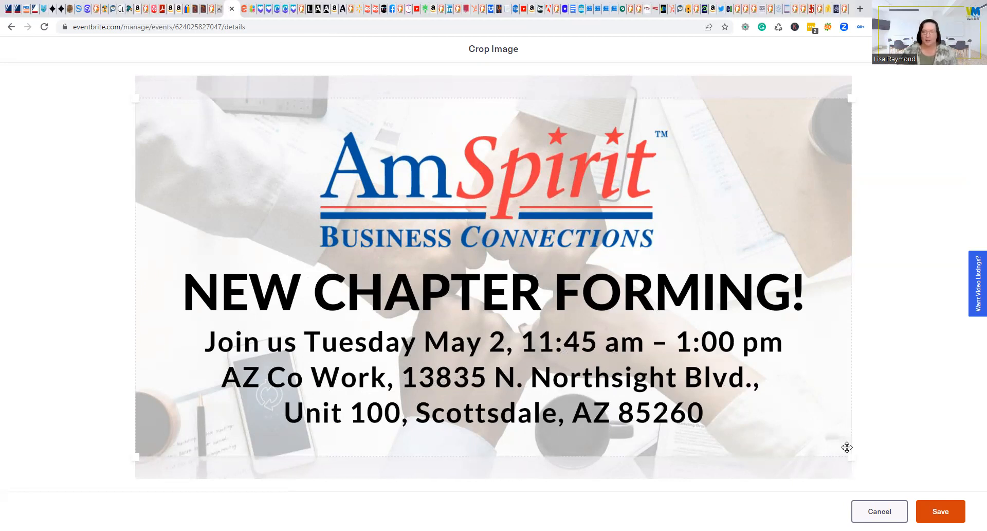
Save the cropped AmSpirit New Chapter Forming flyer as the event's cover image.
{"action": "left_click", "coordinate": [940, 510]}
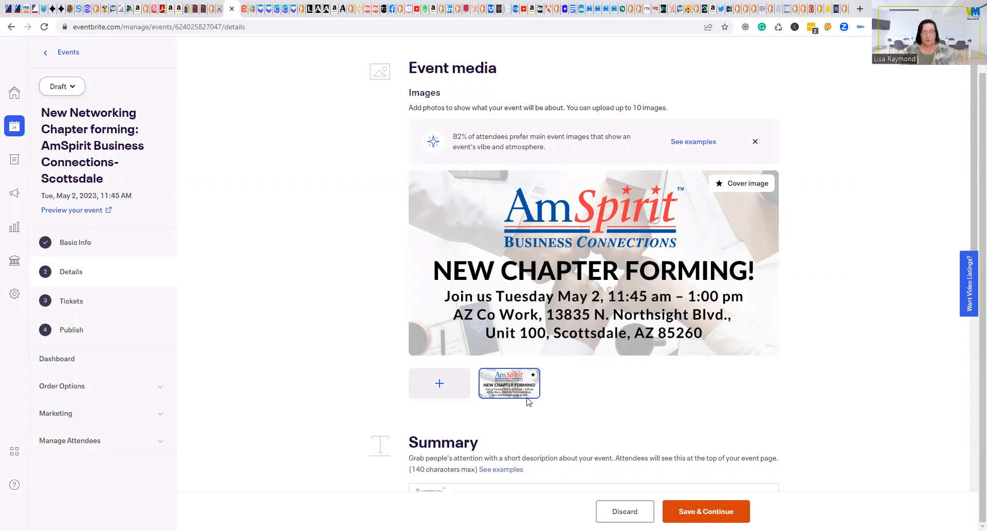
{"action": "scroll", "coordinate": [807, 380], "scroll_direction": "down", "scroll_amount": 3}
Copy the Peoria event's summary and paste it into the new draft's Summary.
{"action": "left_click", "coordinate": [523, 341]}
{"action": "key", "text": "ctrl+Tab"}
{"action": "scroll", "coordinate": [616, 246], "scroll_direction": "up", "scroll_amount": 3}
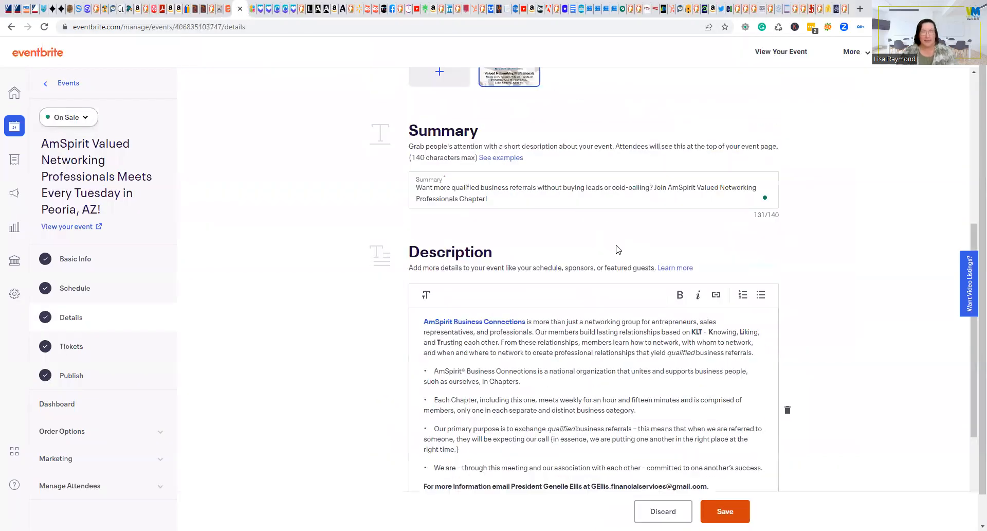
{"action": "left_click_drag", "start_coordinate": [488, 200], "coordinate": [361, 169]}
{"action": "key", "text": "ctrl+c"}
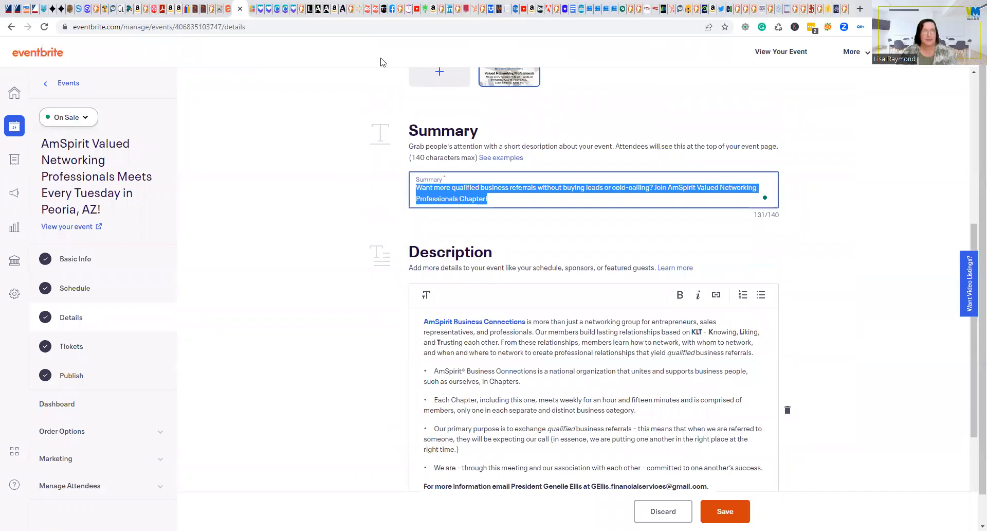
{"action": "key", "text": "ctrl+shift+Tab"}
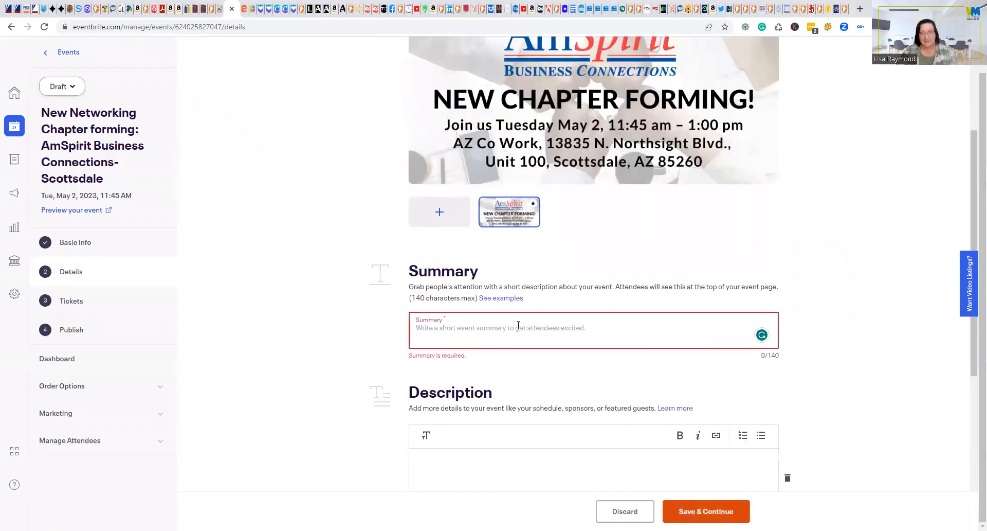
{"action": "key", "text": "ctrl+v"}
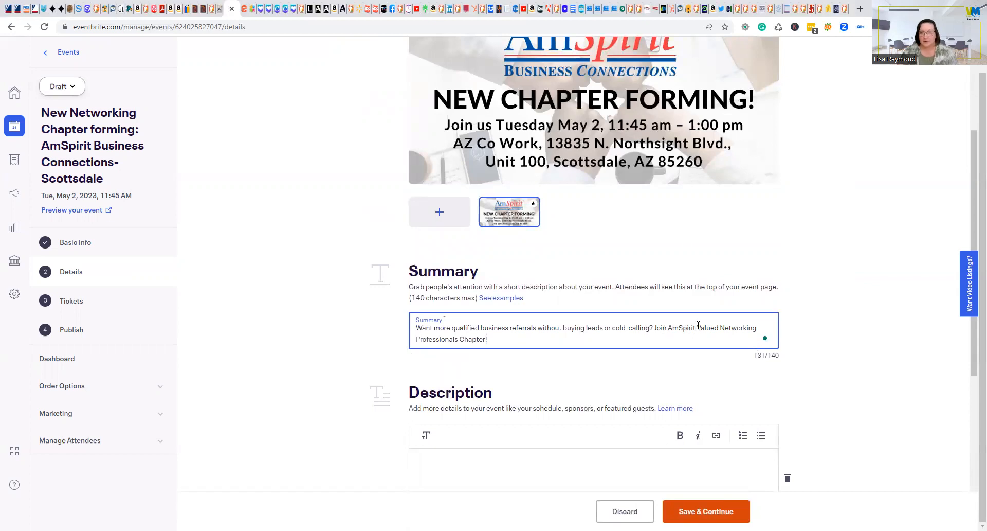
Reword the summary to invite people to join our new Scottsdale Chapter as a Charter Member.
{"action": "left_click_drag", "start_coordinate": [667, 328], "coordinate": [463, 339]}
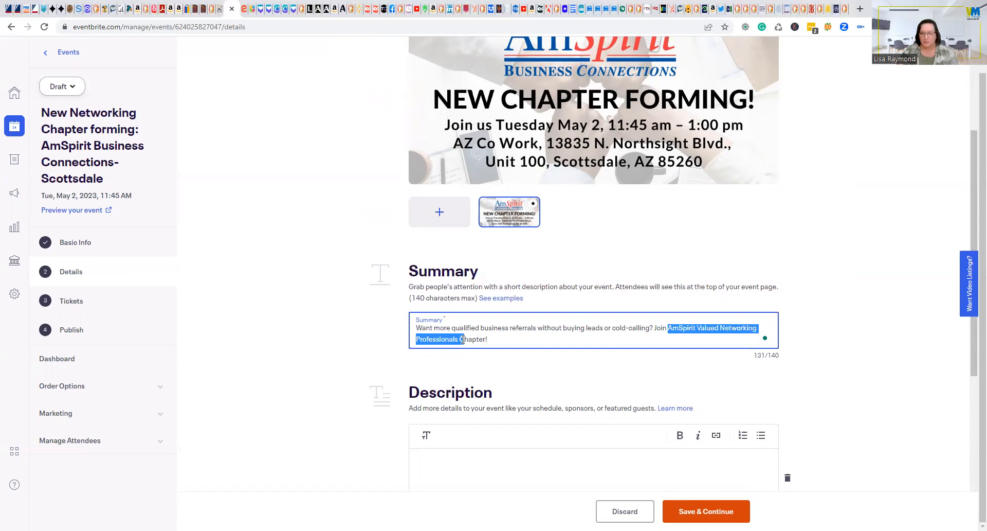
{"action": "type", "text": "our new"}
{"action": "key", "text": "ctrl+Right"}
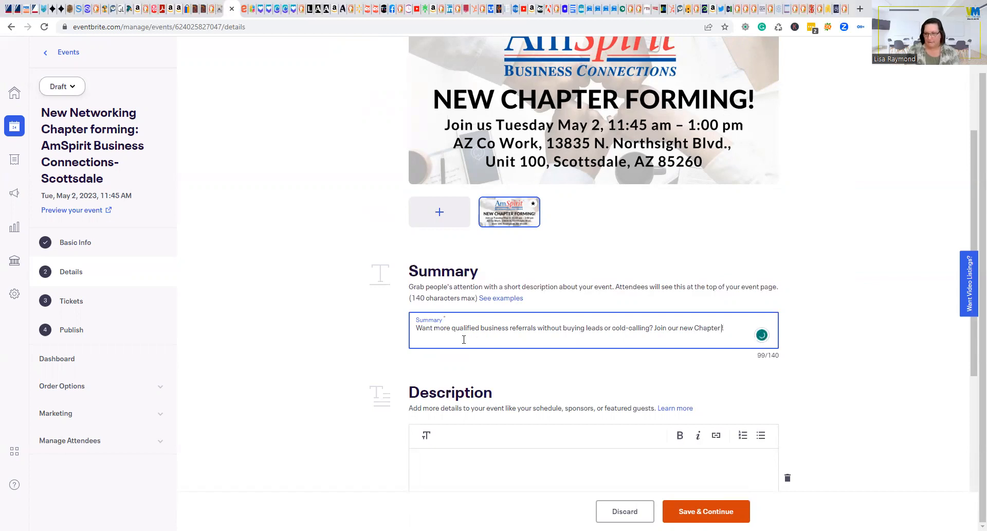
{"action": "type", "text": "--"}
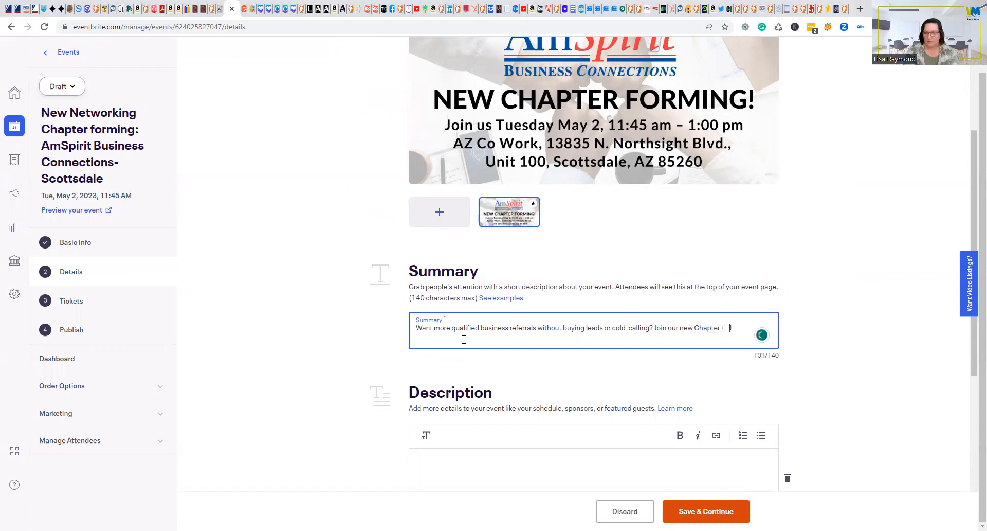
{"action": "type", "text": " charter"}
{"action": "type", "text": "ing"}
{"action": "key", "text": "BackSpace"}
{"action": "key", "text": "BackSpace"}
{"action": "key", "text": "BackSpace"}
{"action": "key", "text": "BackSpace"}
{"action": "key", "text": "BackSpace"}
{"action": "key", "text": "BackSpace"}
{"action": "key", "text": "BackSpace"}
{"action": "key", "text": "BackSpace"}
{"action": "key", "text": "BackSpace"}
{"action": "key", "text": "BackSpace"}
{"action": "key", "text": "BackSpace"}
{"action": "key", "text": "BackSpace"}
{"action": "key", "text": "BackSpace"}
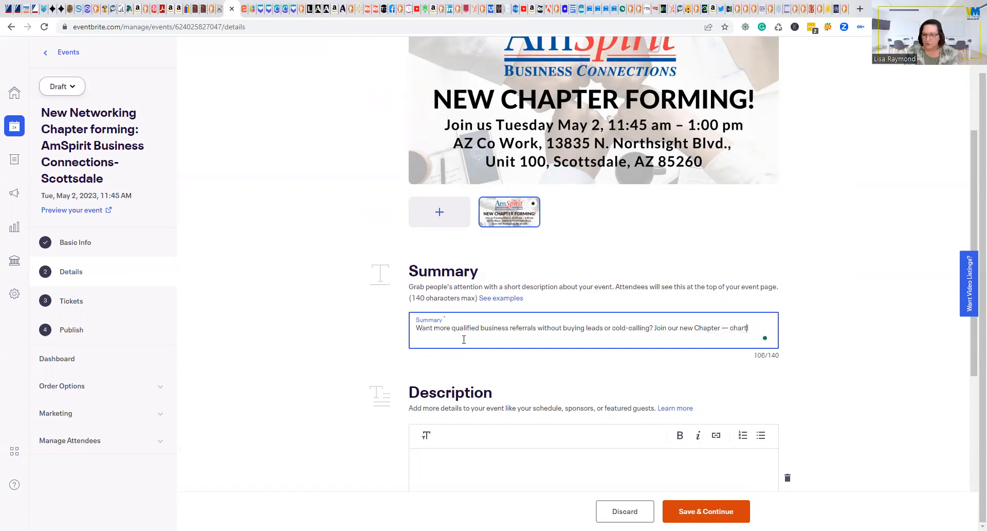
{"action": "type", "text": "as a Charter"}
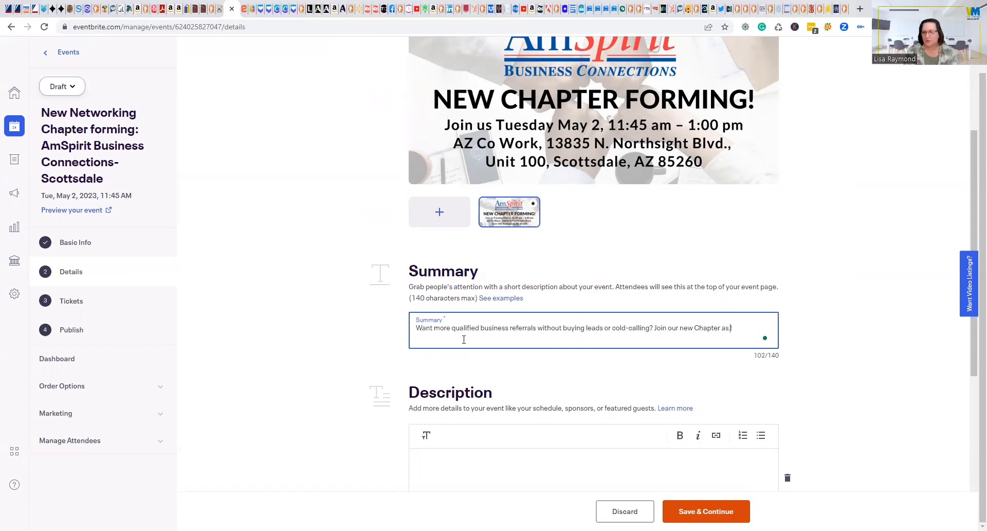
{"action": "type", "text": " Member!"}
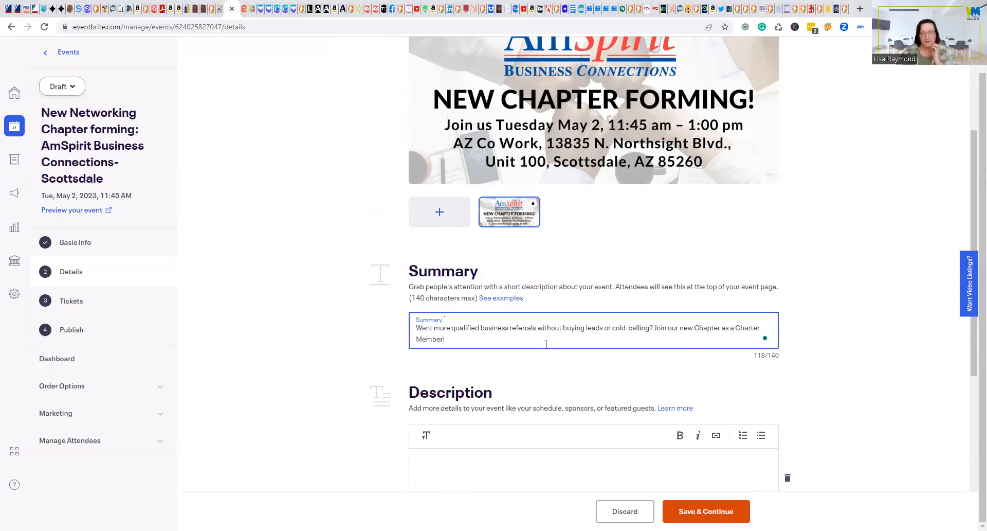
{"action": "left_click", "coordinate": [695, 328]}
{"action": "type", "text": "Scottsdale"}
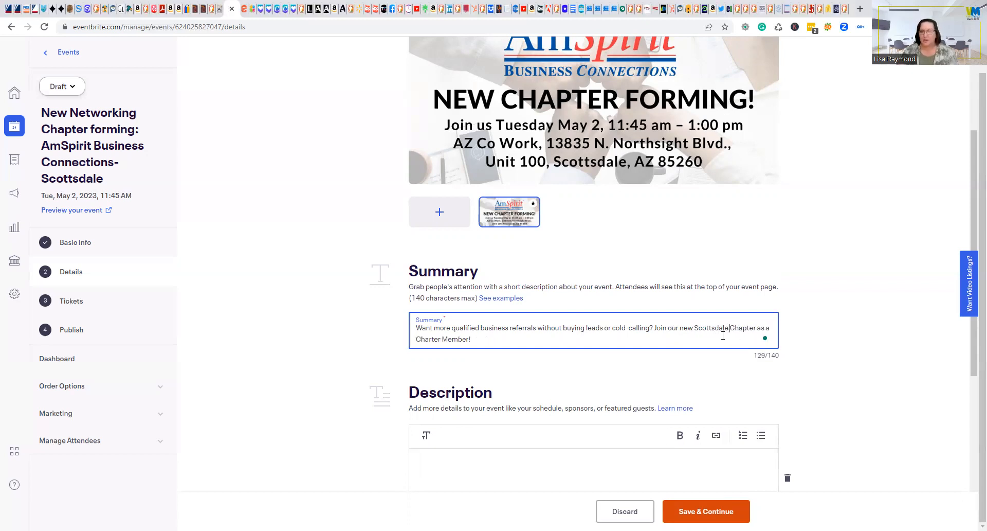
Copy the Peoria event's description for reuse in the new draft.
{"action": "left_click", "coordinate": [529, 474]}
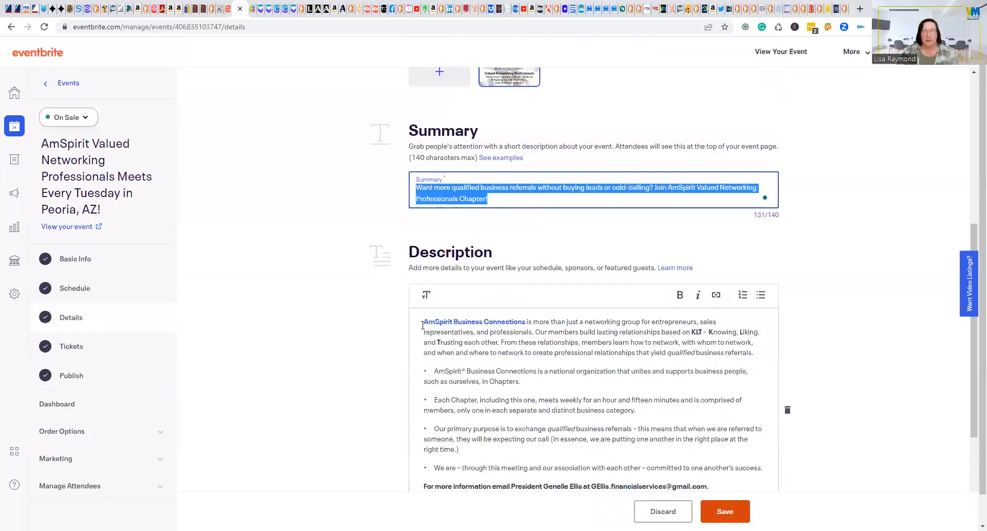
{"action": "left_click_drag", "start_coordinate": [424, 322], "coordinate": [737, 448]}
{"action": "key", "text": "ctrl+shift+Tab"}
{"action": "scroll", "coordinate": [689, 312], "scroll_direction": "down", "scroll_amount": 3}
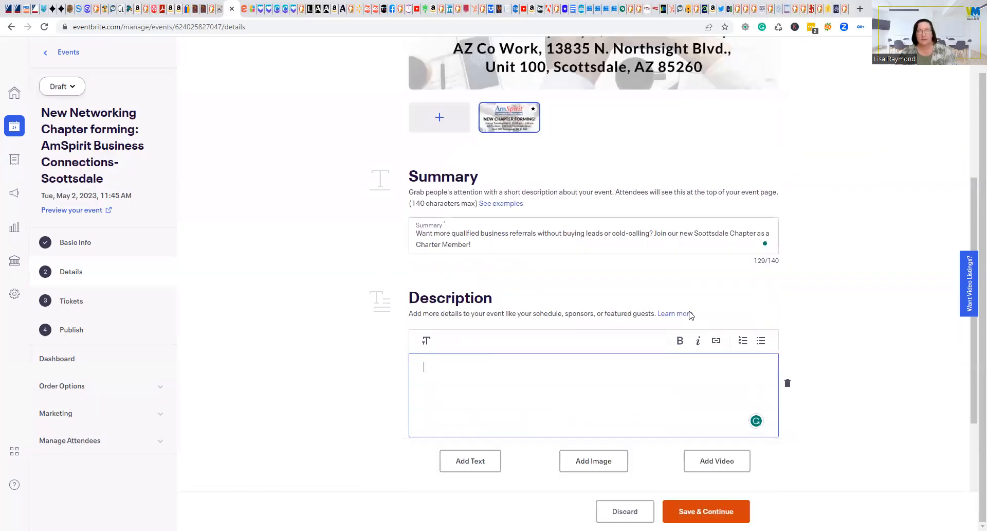
Paste the AmSpirit Business Connections text into Description, cancel adding a link, and select all.
{"action": "key", "text": "ctrl+v"}
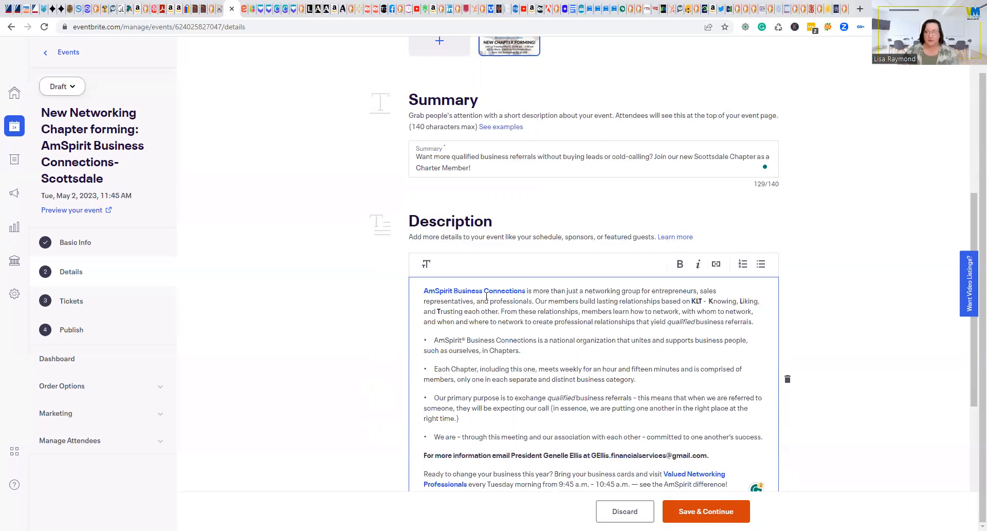
{"action": "left_click", "coordinate": [716, 266]}
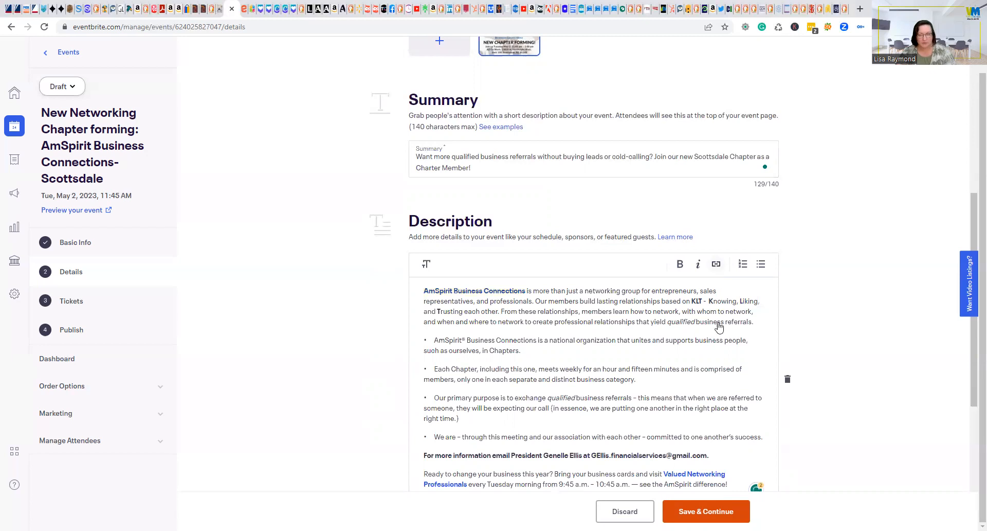
{"action": "left_click", "coordinate": [716, 265]}
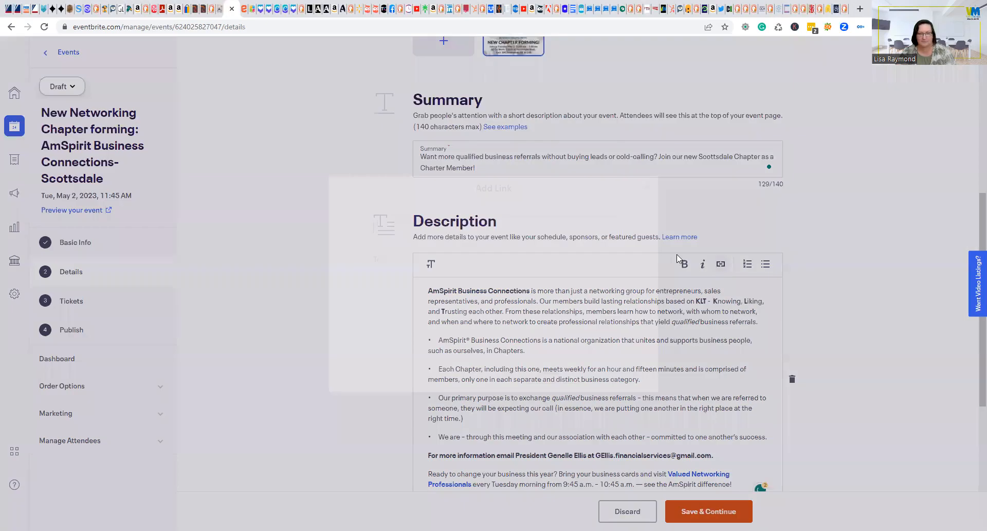
{"action": "left_click", "coordinate": [549, 373]}
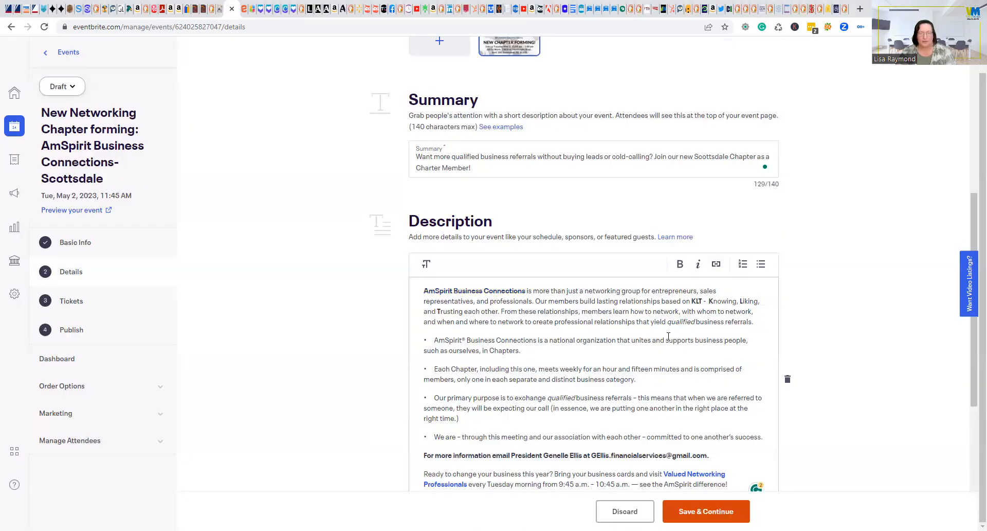
{"action": "left_click", "coordinate": [424, 292]}
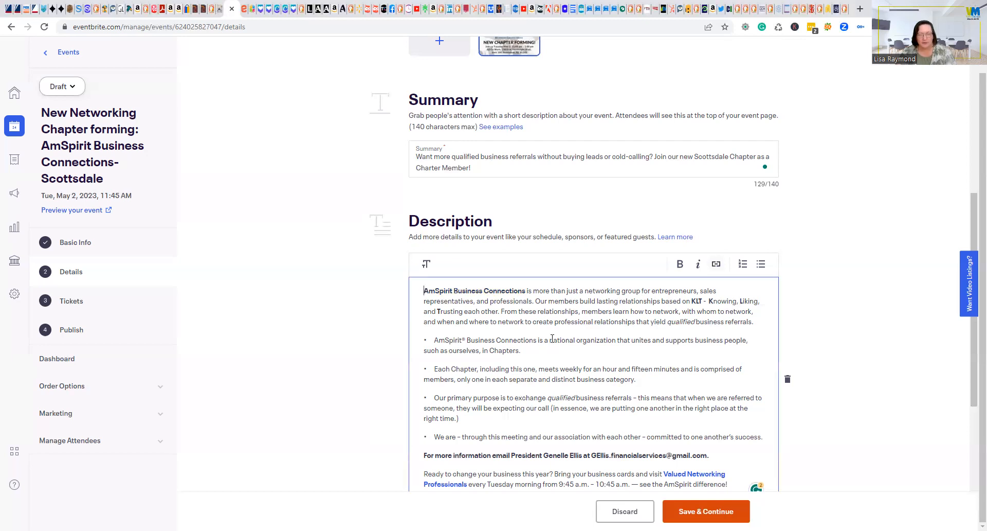
{"action": "key", "text": "ctrl+a"}
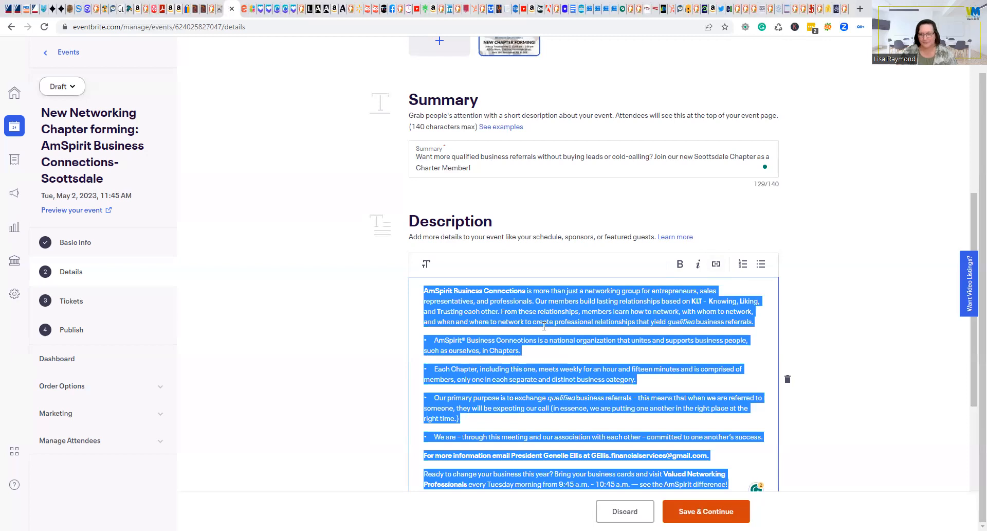
Replace 'President' in the description's contact line with 'East Valley Area Director'.
{"action": "left_click", "coordinate": [522, 290]}
{"action": "scroll", "coordinate": [602, 287], "scroll_direction": "down", "scroll_amount": 3}
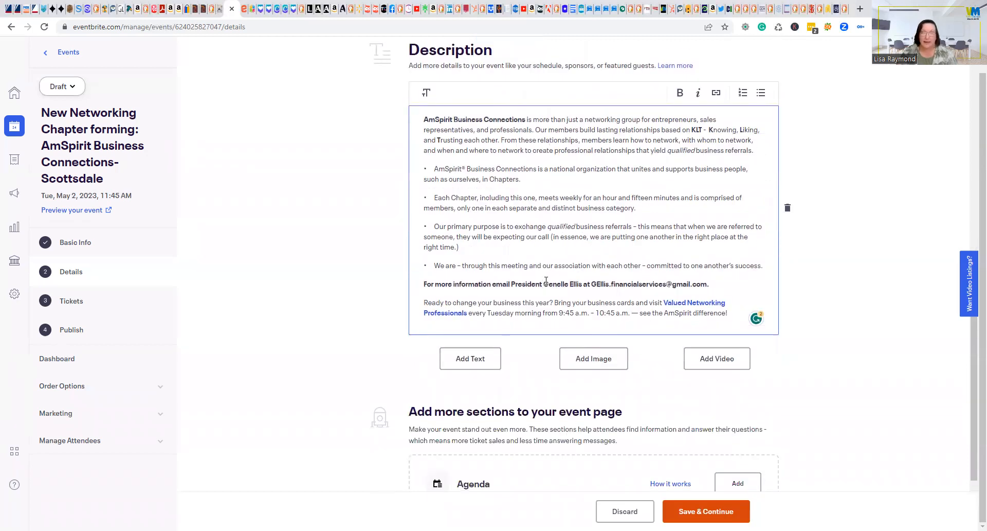
{"action": "left_click_drag", "start_coordinate": [545, 284], "coordinate": [662, 289]}
{"action": "left_click", "coordinate": [664, 289]}
{"action": "right_click", "coordinate": [663, 289]}
{"action": "left_click", "coordinate": [540, 285]}
{"action": "left_click_drag", "start_coordinate": [513, 285], "coordinate": [544, 285]}
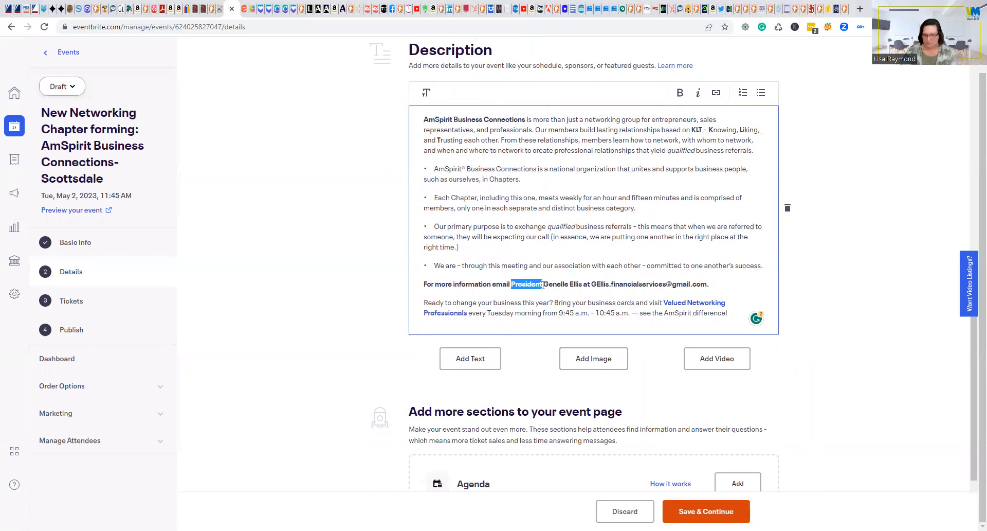
{"action": "type", "text": "Sct"}
{"action": "key", "text": "BackSpace"}
{"action": "type", "text": "ottsdale Area Director"}
{"action": "key", "text": "Left"}
{"action": "key", "text": "Left"}
{"action": "key", "text": "Left"}
{"action": "key", "text": "Left"}
{"action": "key", "text": "Left"}
{"action": "key", "text": "Left"}
{"action": "key", "text": "Left"}
{"action": "key", "text": "Left"}
{"action": "key", "text": "Left"}
{"action": "key", "text": "Left"}
{"action": "key", "text": "Left"}
{"action": "key", "text": "Left"}
{"action": "key", "text": "Left"}
{"action": "key", "text": "Left"}
{"action": "key", "text": "Left"}
{"action": "key", "text": "shift+Left"}
{"action": "key", "text": "shift+Left"}
{"action": "key", "text": "shift+Left"}
{"action": "key", "text": "shift+Left"}
{"action": "key", "text": "shift+Left"}
{"action": "key", "text": "shift+Left"}
{"action": "key", "text": "shift+Left"}
{"action": "key", "text": "shift+Left"}
{"action": "key", "text": "shift+Left"}
{"action": "key", "text": "shift+Left"}
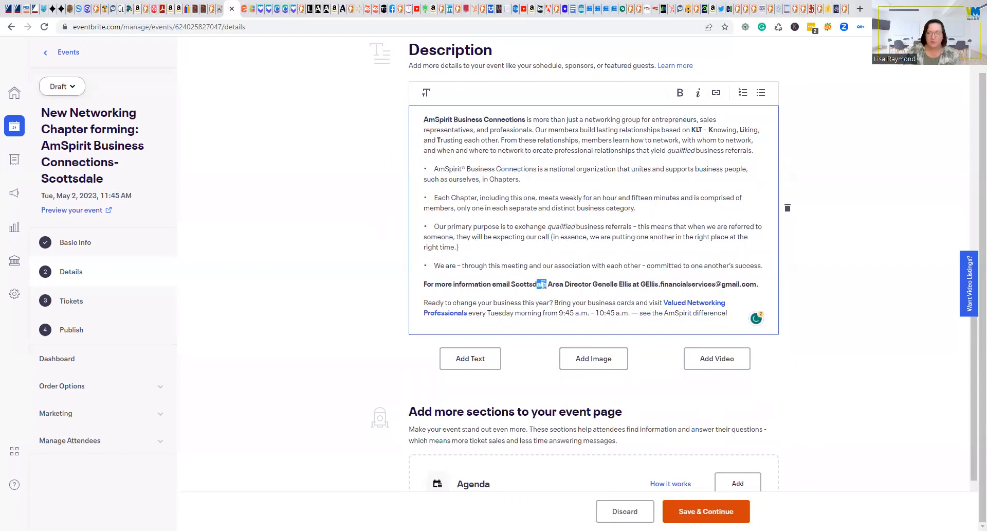
{"action": "type", "text": "East Valley"}
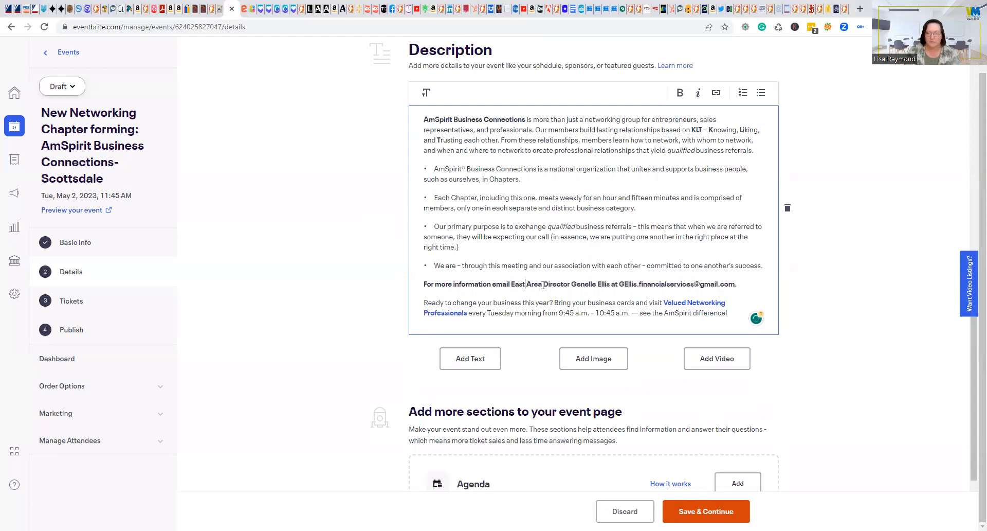
Replace the old contact's name and e-mail user name with the new director's.
{"action": "left_click_drag", "start_coordinate": [596, 286], "coordinate": [634, 278]}
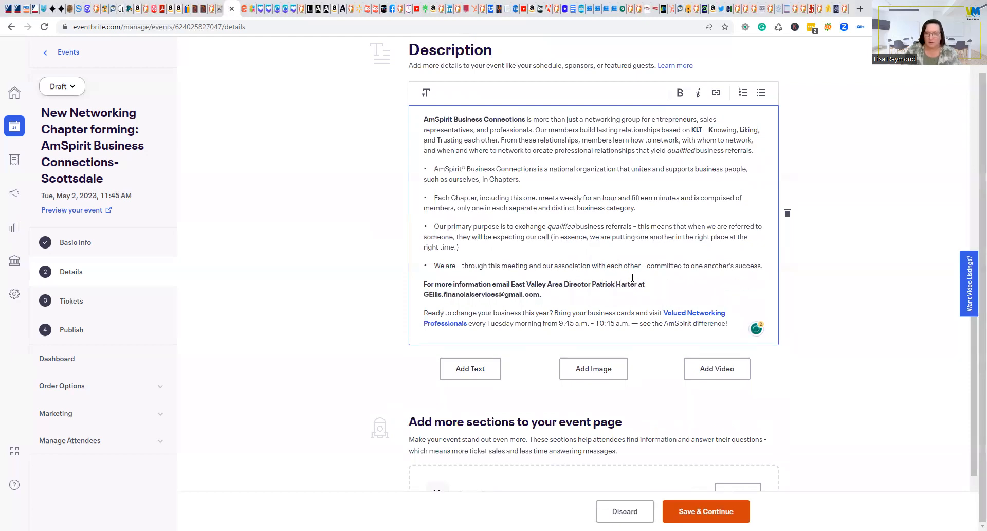
{"action": "left_click_drag", "start_coordinate": [425, 295], "coordinate": [501, 292]}
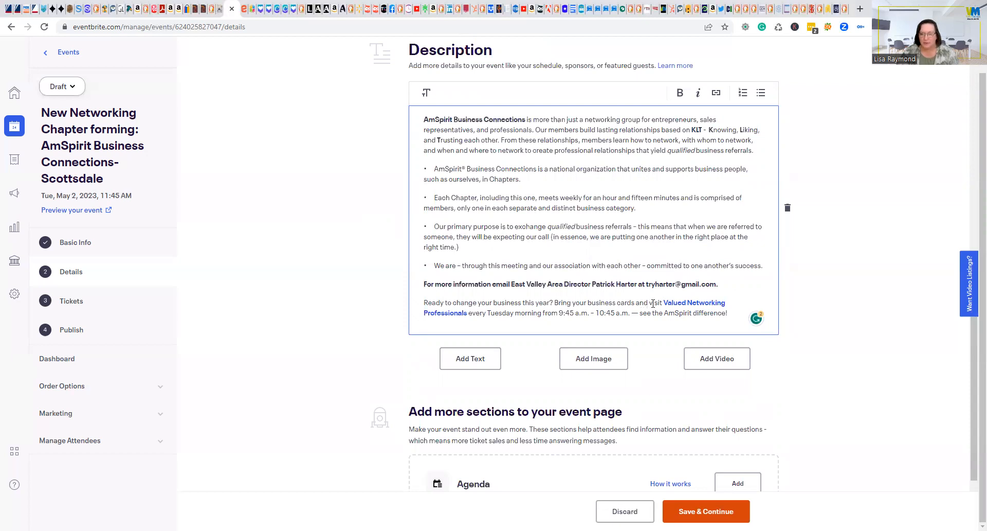
{"action": "left_click_drag", "start_coordinate": [652, 301], "coordinate": [633, 310]}
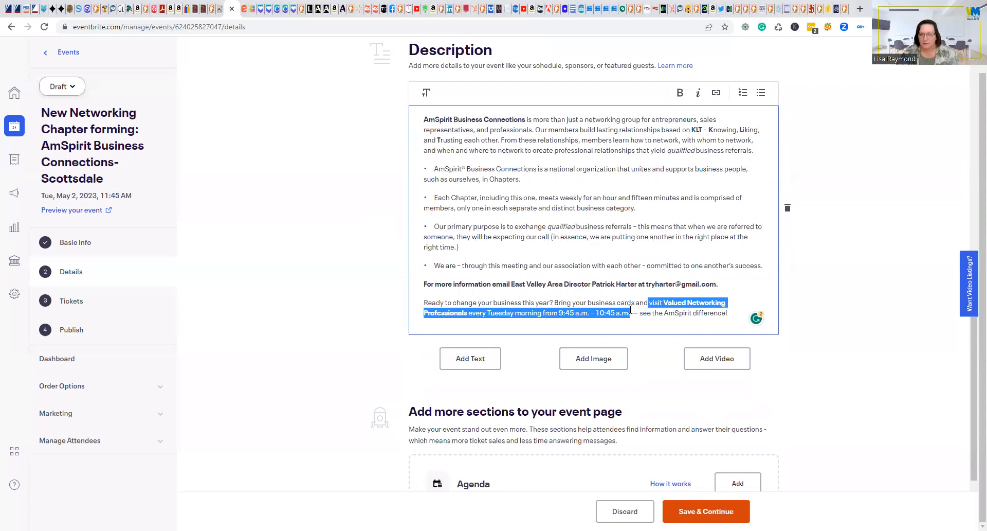
Swap the meeting invitation for 'join as a Charter Member' and add 'or if you have questions, please' to the contact line.
{"action": "key", "text": "BackSpace"}
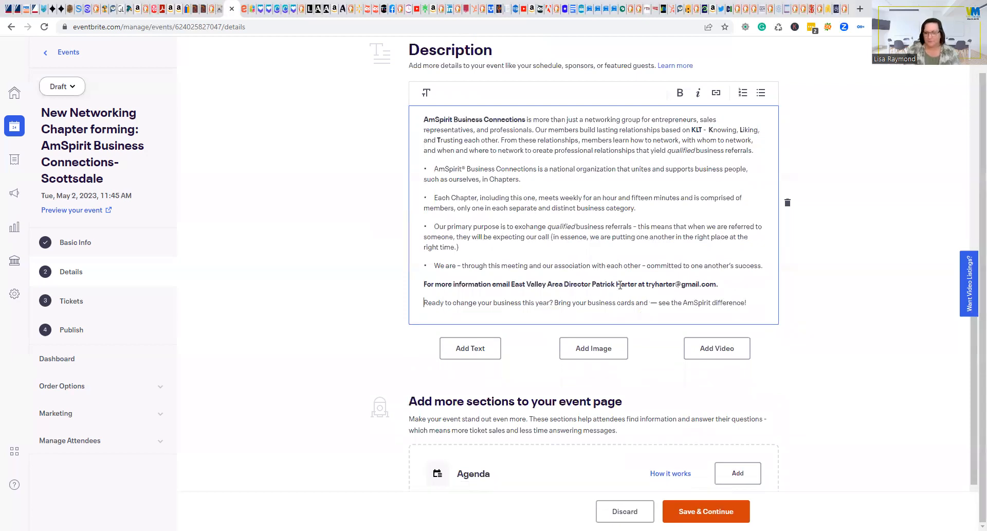
{"action": "type", "text": "join"}
{"action": "key", "text": "BackSpace"}
{"action": "key", "text": "BackSpace"}
{"action": "key", "text": "BackSpace"}
{"action": "key", "text": "BackSpace"}
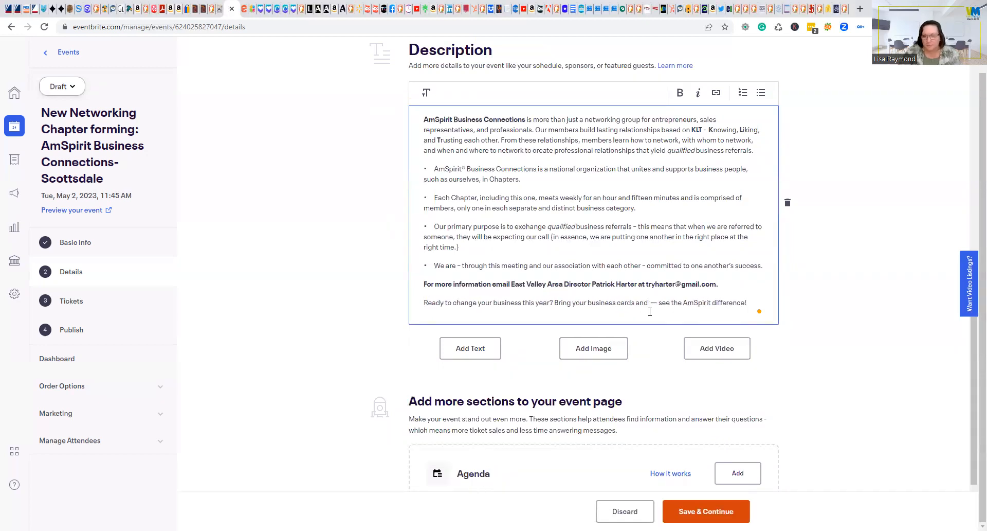
{"action": "type", "text": "join as"}
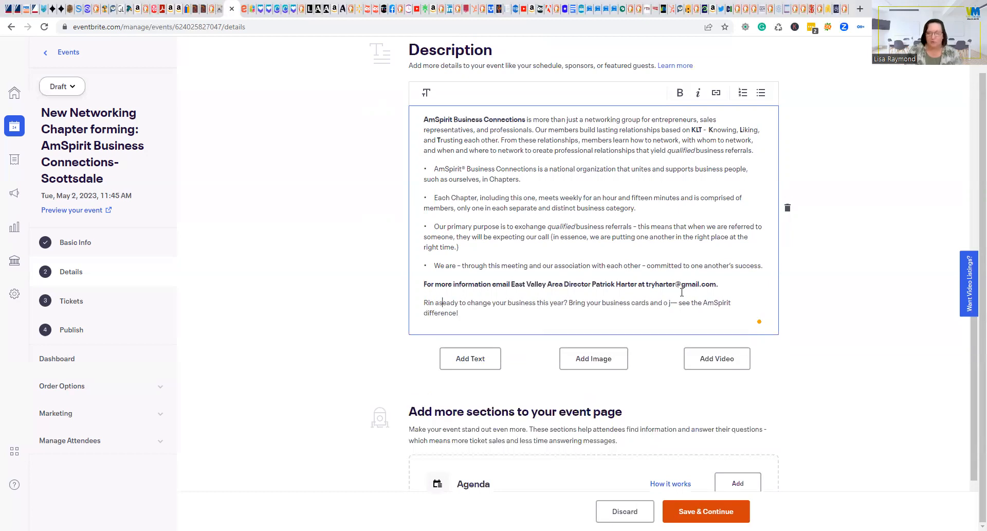
{"action": "key", "text": "BackSpace"}
{"action": "key", "text": "BackSpace"}
{"action": "key", "text": "BackSpace"}
{"action": "key", "text": "BackSpace"}
{"action": "key", "text": "BackSpace"}
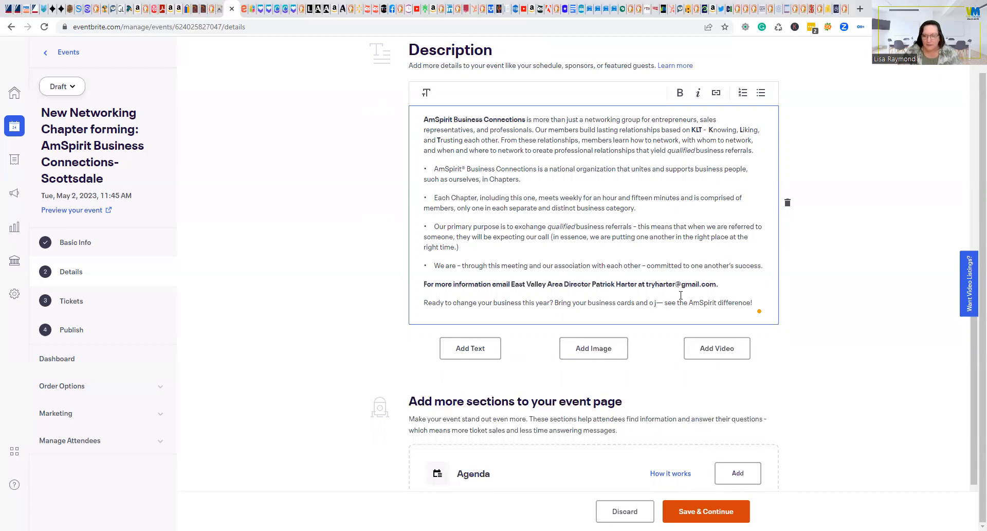
{"action": "key", "text": "BackSpace"}
{"action": "key", "text": "BackSpace"}
{"action": "key", "text": "BackSpace"}
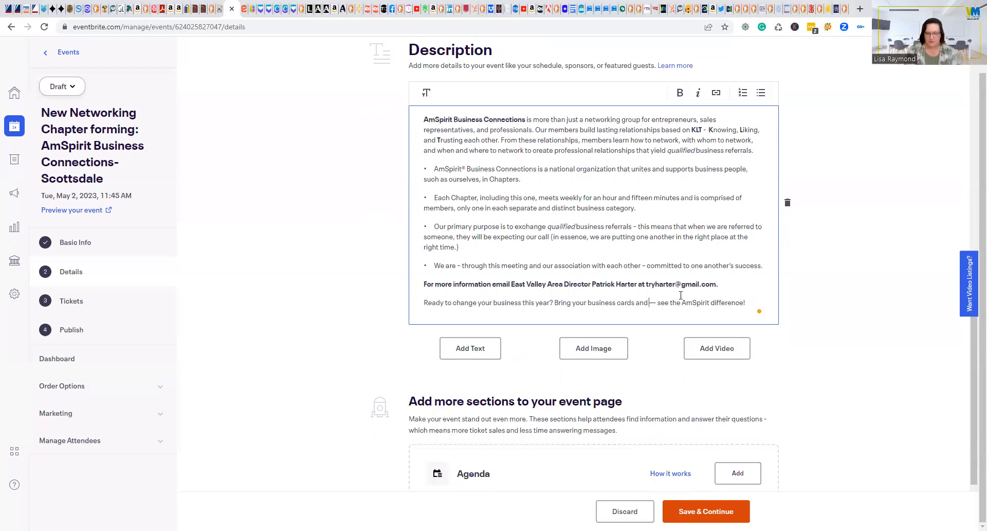
{"action": "type", "text": "join"}
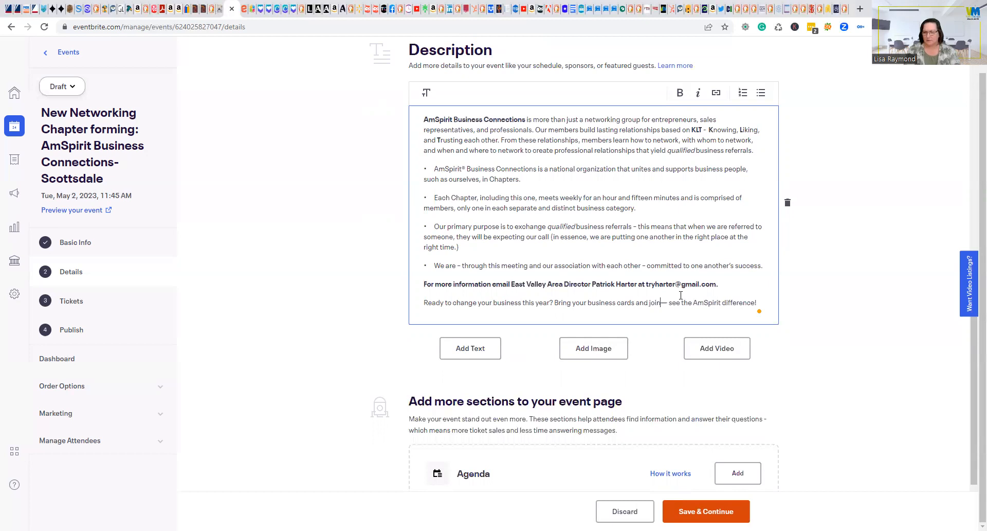
{"action": "type", "text": " as"}
{"action": "type", "text": " a Charter Memb"}
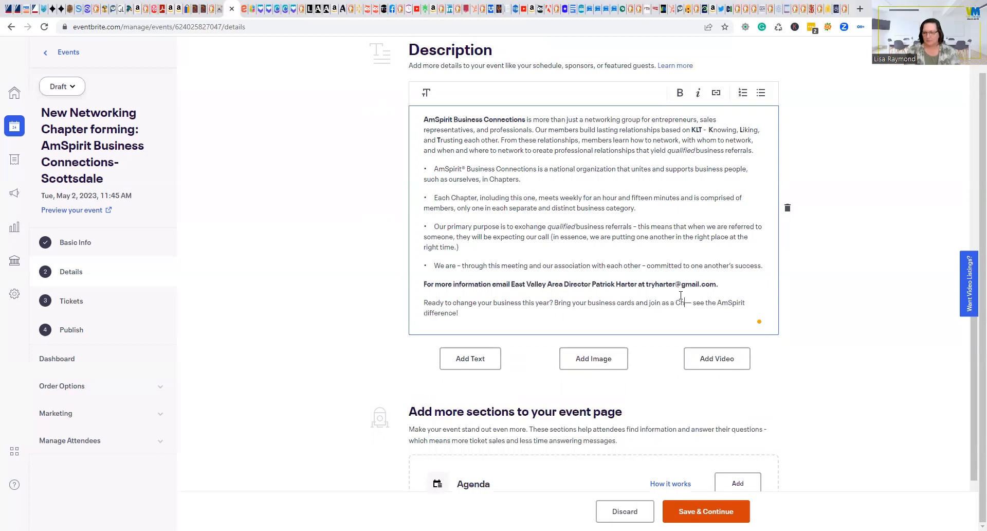
{"action": "type", "text": "er"}
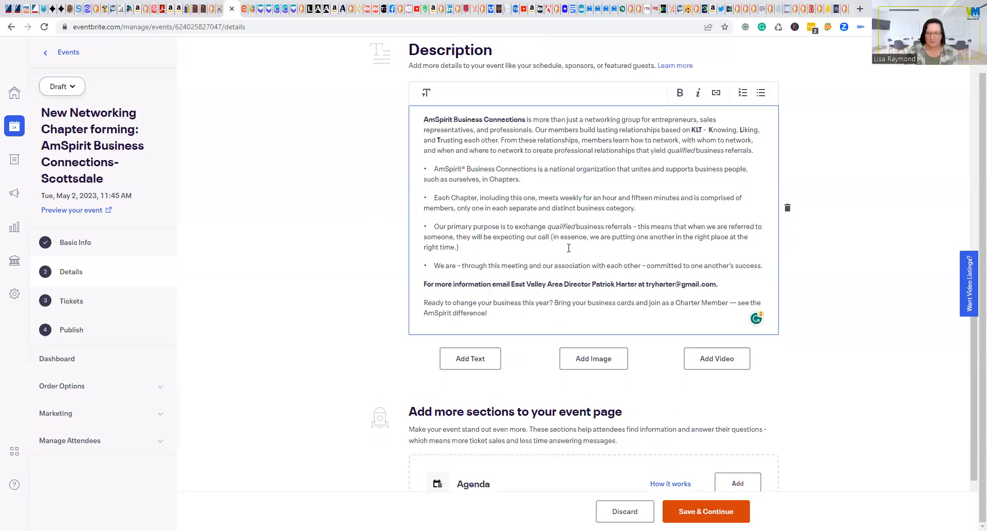
{"action": "type", "text": "or "}
{"action": "type", "text": "if you"}
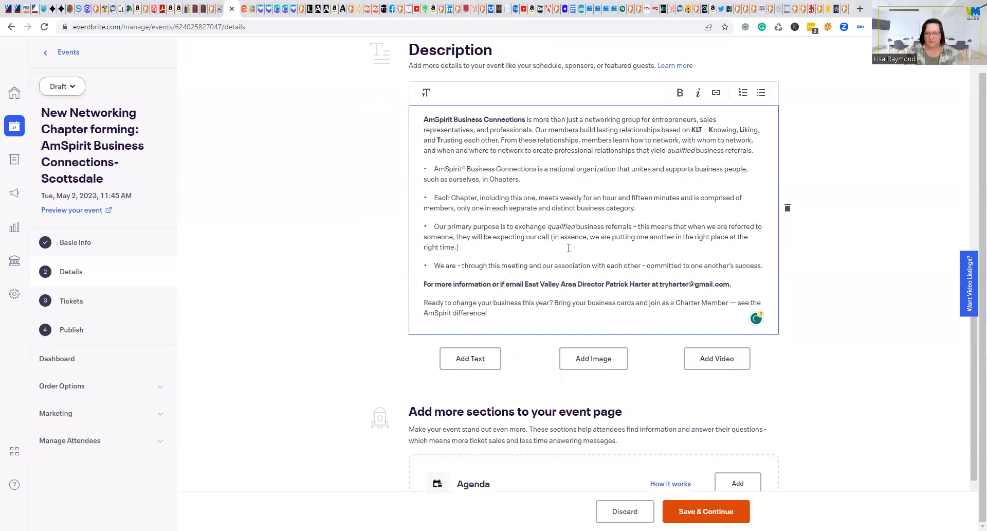
{"action": "type", "text": " have questions, "}
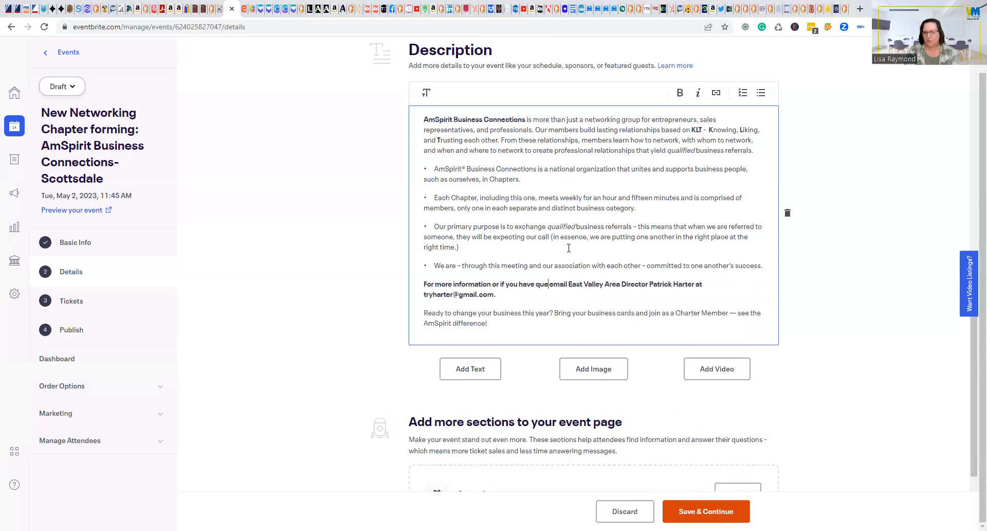
{"action": "type", "text": "please email "}
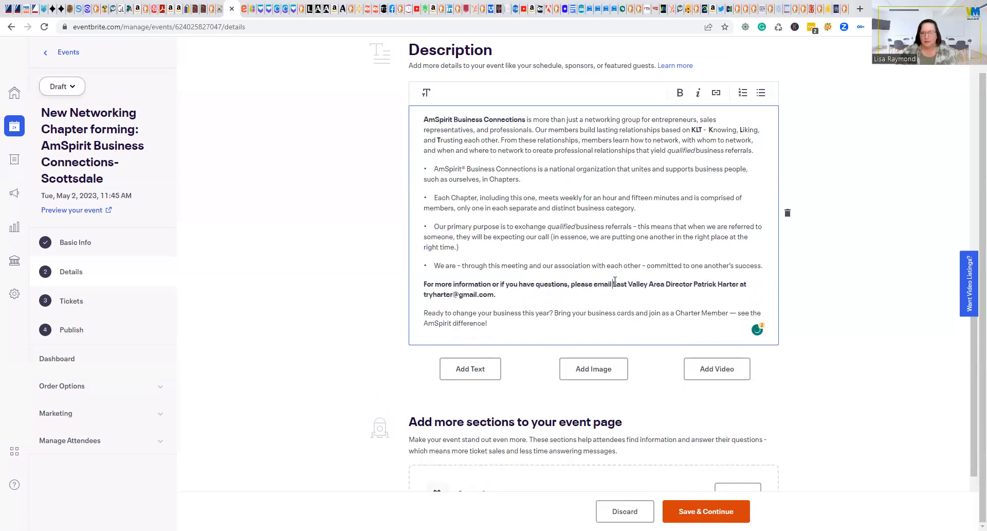
{"action": "type", "text": "the East Valley Area Director"}
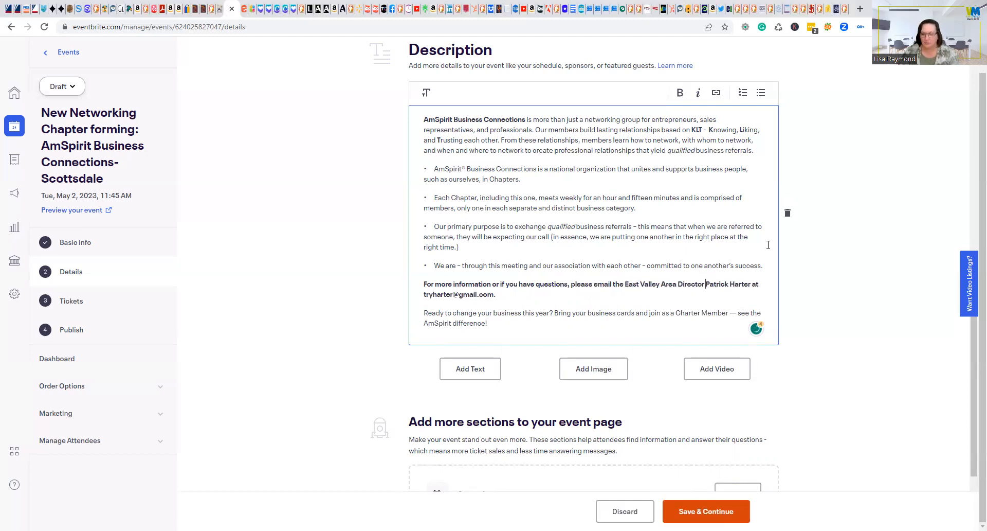
{"action": "type", "text": ","}
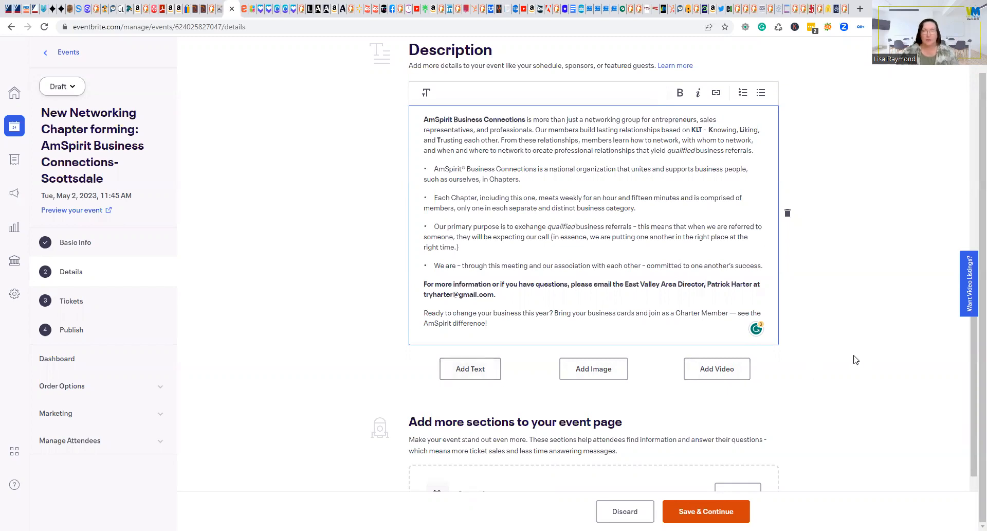
{"action": "scroll", "coordinate": [650, 314], "scroll_direction": "up", "scroll_amount": 3}
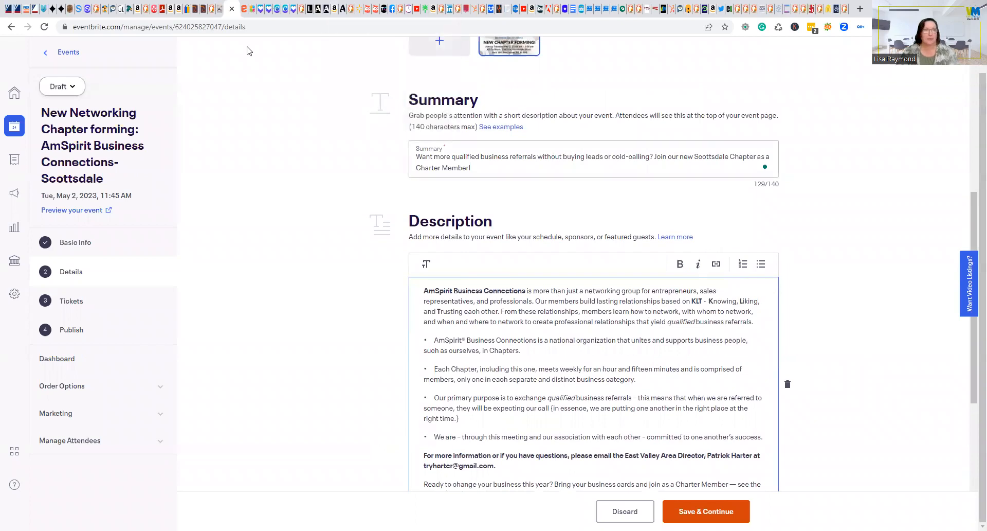
Open the AmSpirit website in a new browser tab.
{"action": "key", "text": "ctrl+Tab"}
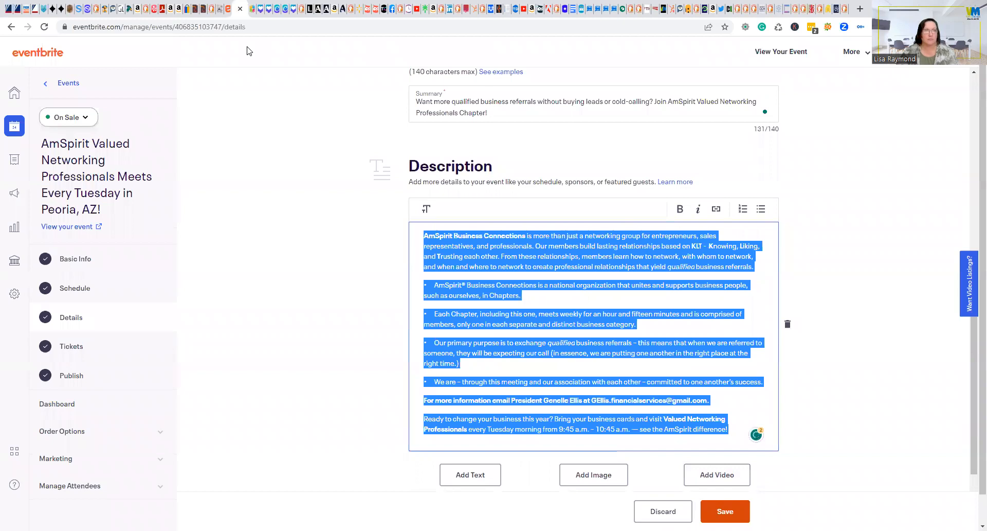
{"action": "key", "text": "ctrl+shift+Tab"}
{"action": "right_click", "coordinate": [241, 13]}
{"action": "left_click", "coordinate": [242, 22]}
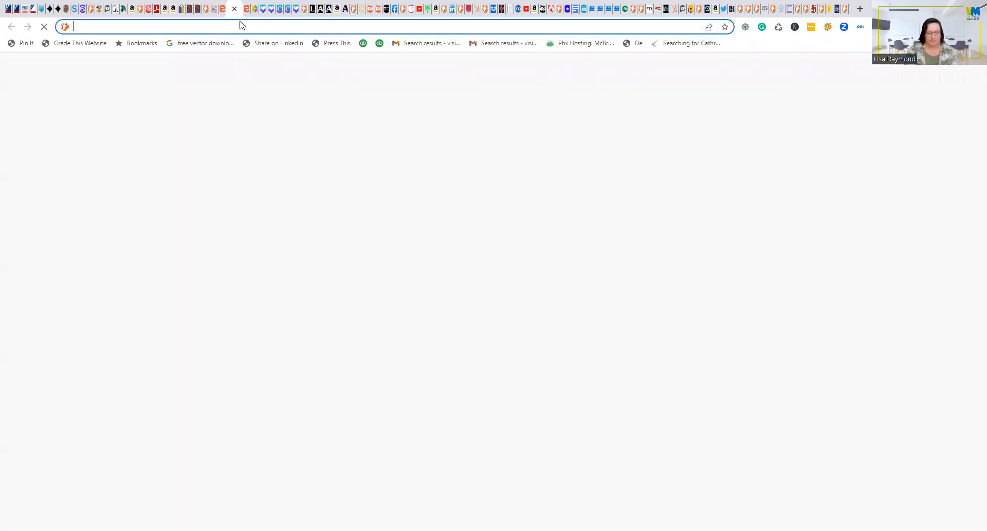
{"action": "type", "text": "amspirit.com"}
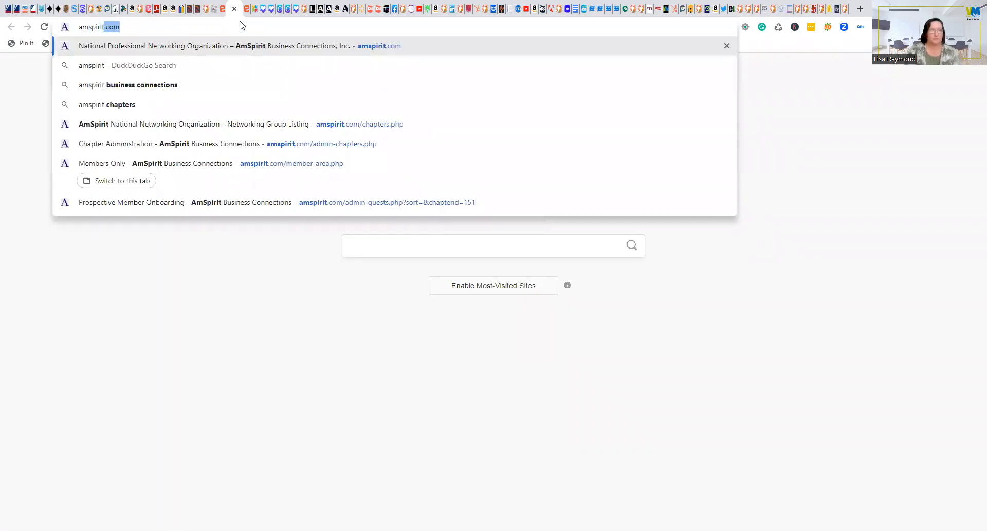
{"action": "key", "text": "Return"}
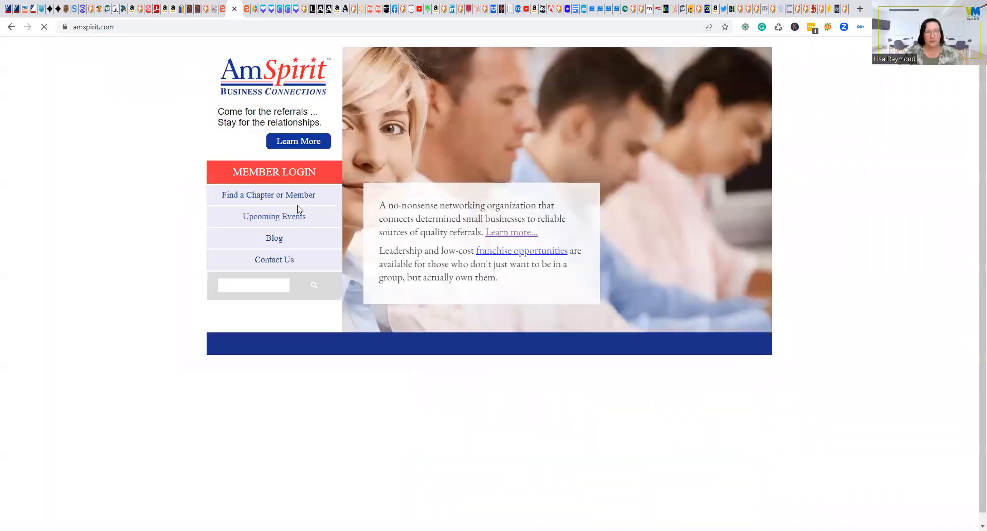
Copy the amspirit.com/opportunities.php address and select 'AmSpirit Business Connections' in the Eventbrite description.
{"action": "mouse_move", "coordinate": [263, 205]}
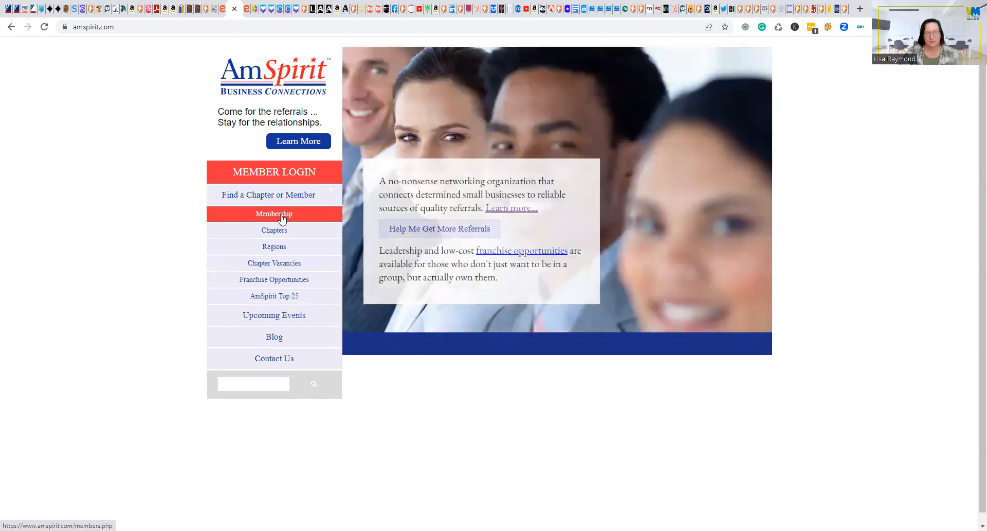
{"action": "left_click", "coordinate": [275, 248]}
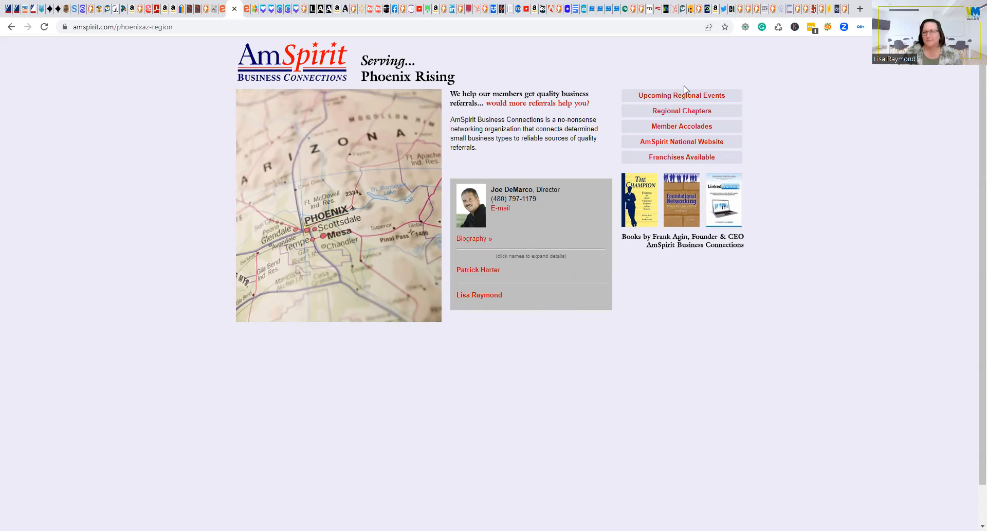
{"action": "left_click", "coordinate": [683, 143]}
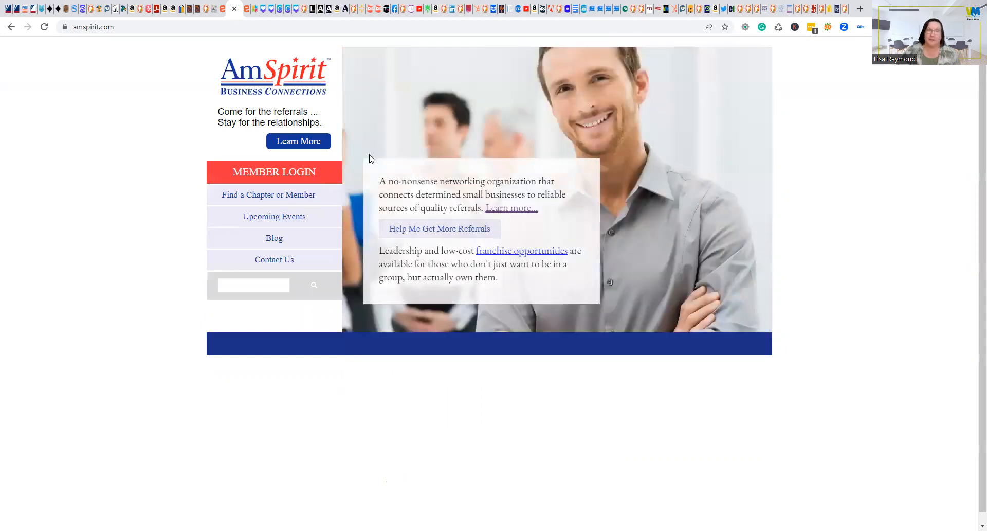
{"action": "left_click", "coordinate": [304, 142]}
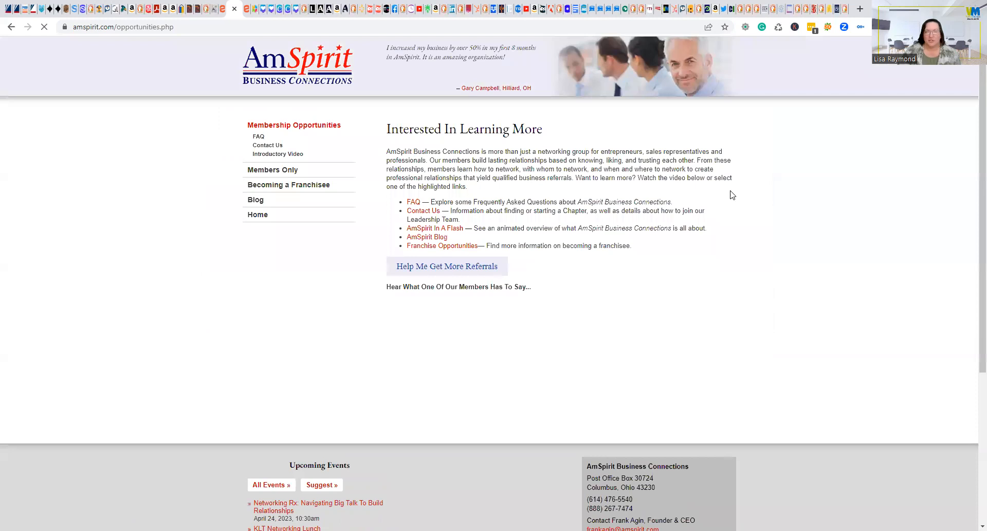
{"action": "left_click", "coordinate": [123, 29]}
{"action": "key", "text": "ctrl+c"}
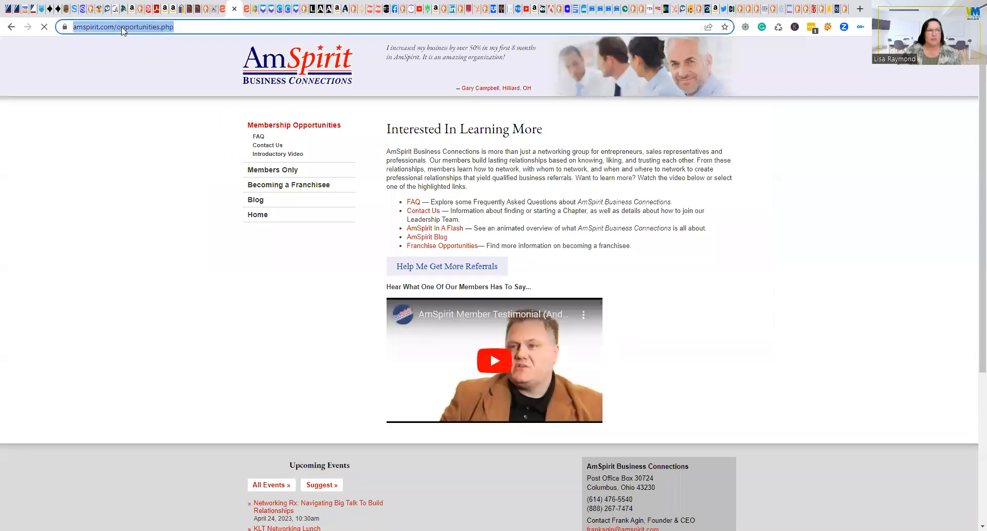
{"action": "right_click", "coordinate": [122, 29]}
{"action": "left_click", "coordinate": [157, 86]}
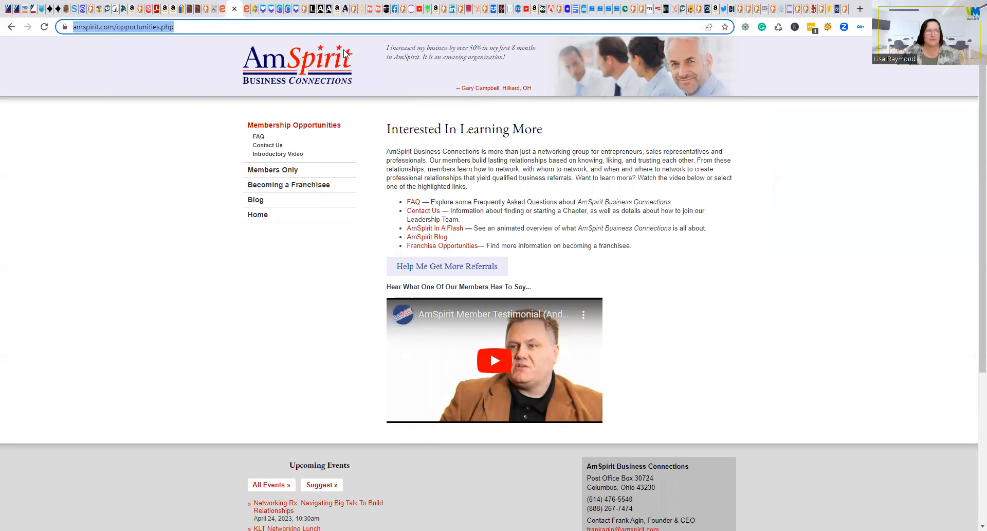
{"action": "key", "text": "ctrl+shift+Tab"}
{"action": "left_click_drag", "start_coordinate": [424, 291], "coordinate": [522, 288]}
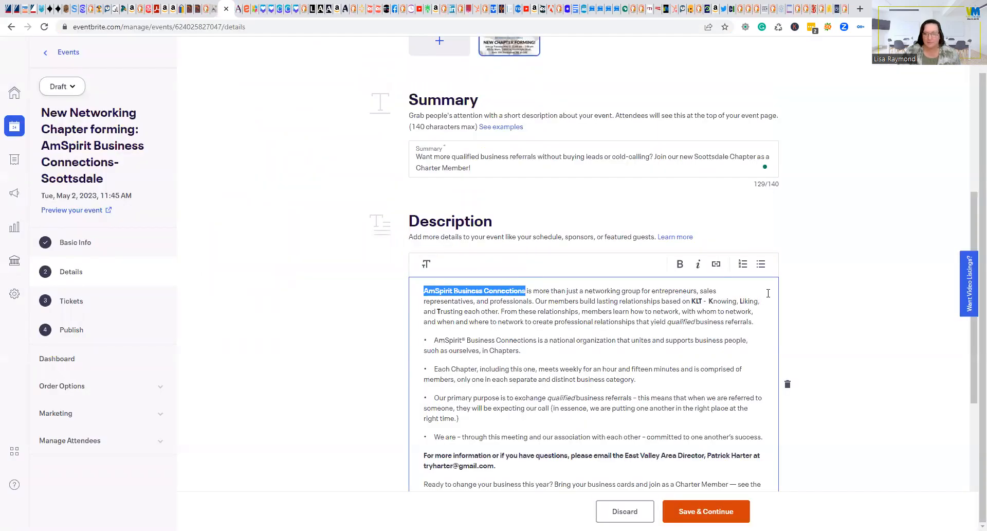
Link the selected words to the pasted amspirit.com/opportunities.php address.
{"action": "left_click", "coordinate": [716, 264]}
{"action": "key", "text": "ctrl+k"}
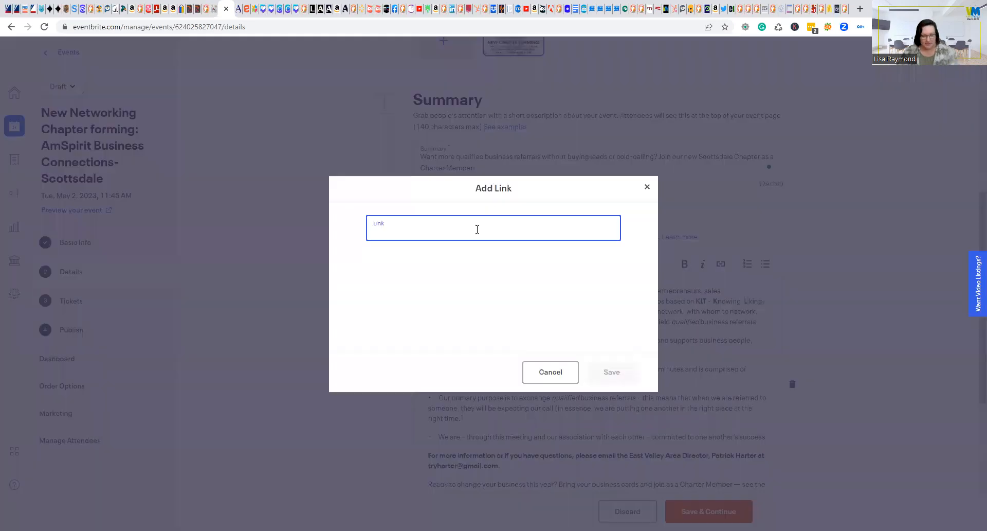
{"action": "key", "text": "ctrl+v"}
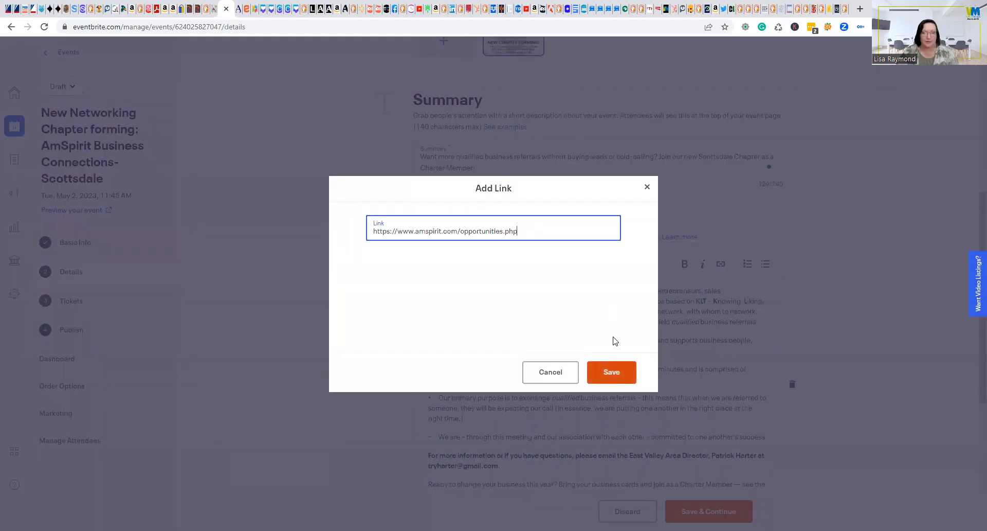
{"action": "left_click", "coordinate": [612, 371]}
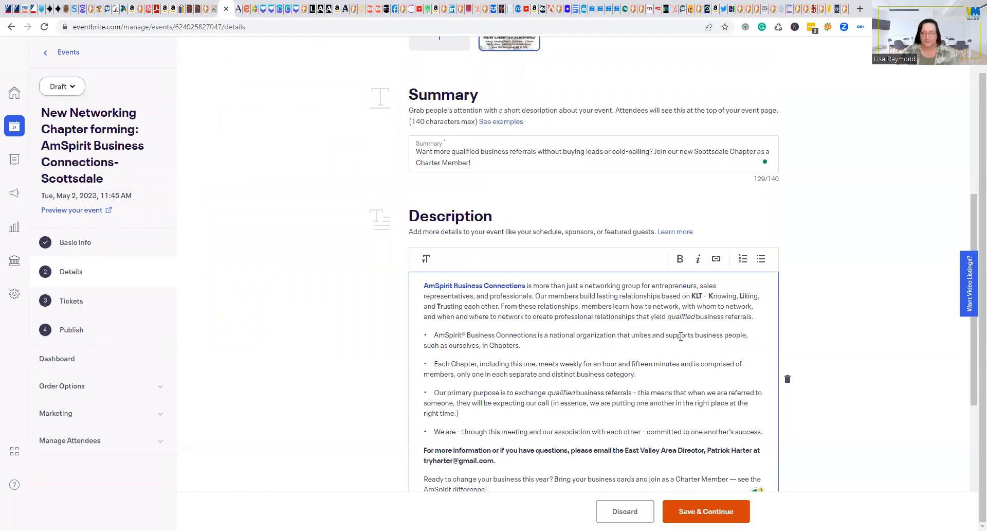
{"action": "scroll", "coordinate": [853, 341], "scroll_direction": "down", "scroll_amount": 4}
{"action": "scroll", "coordinate": [861, 392], "scroll_direction": "down", "scroll_amount": 2}
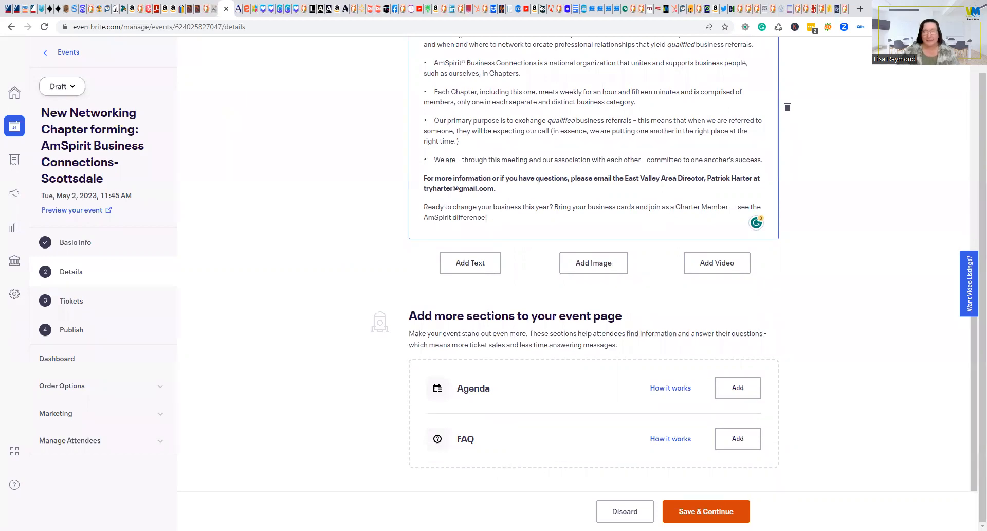
Save the event details and copy the free General Admission ticket from the AmSpirit Valued Networking event.
{"action": "left_click", "coordinate": [706, 511]}
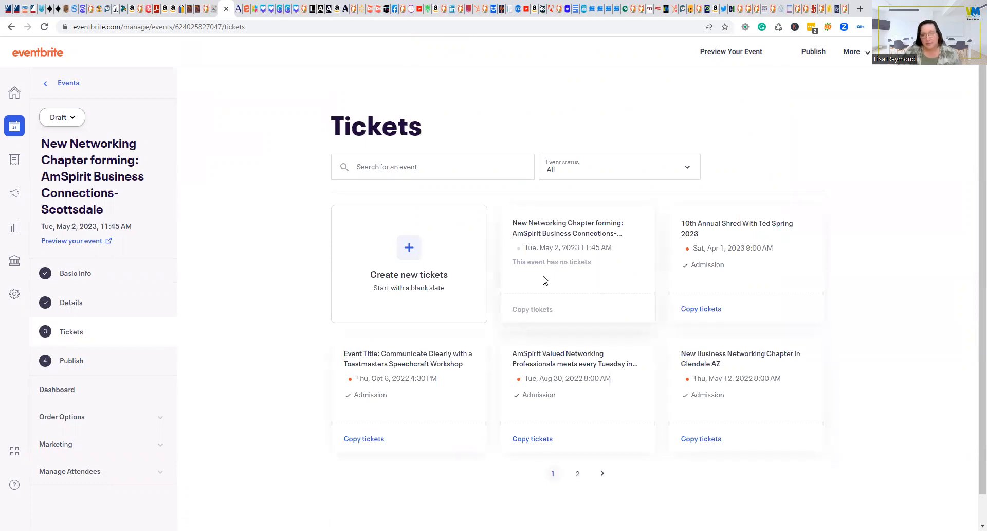
{"action": "left_click", "coordinate": [533, 439]}
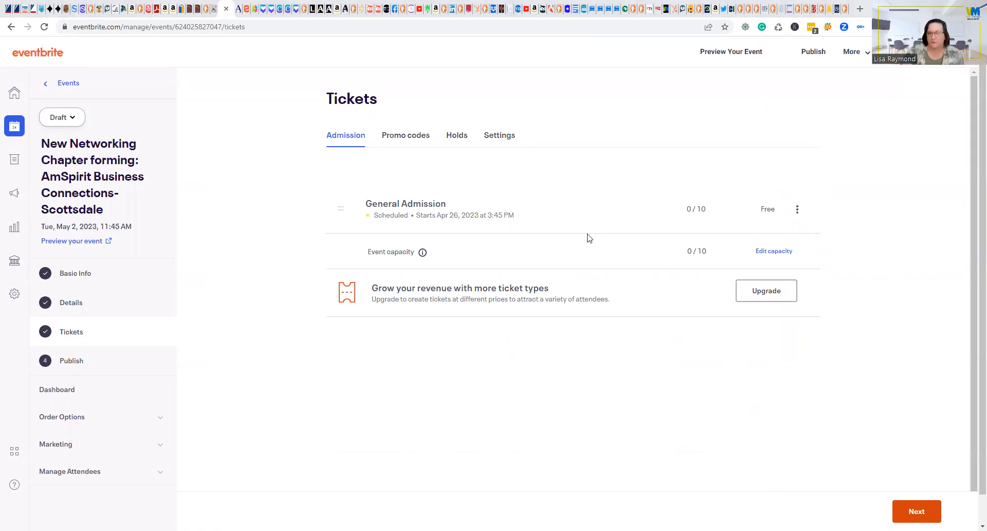
Edit the General Admission ticket so sales start 04/25/2023 at 6:00 AM.
{"action": "left_click", "coordinate": [798, 211]}
{"action": "left_click", "coordinate": [730, 223]}
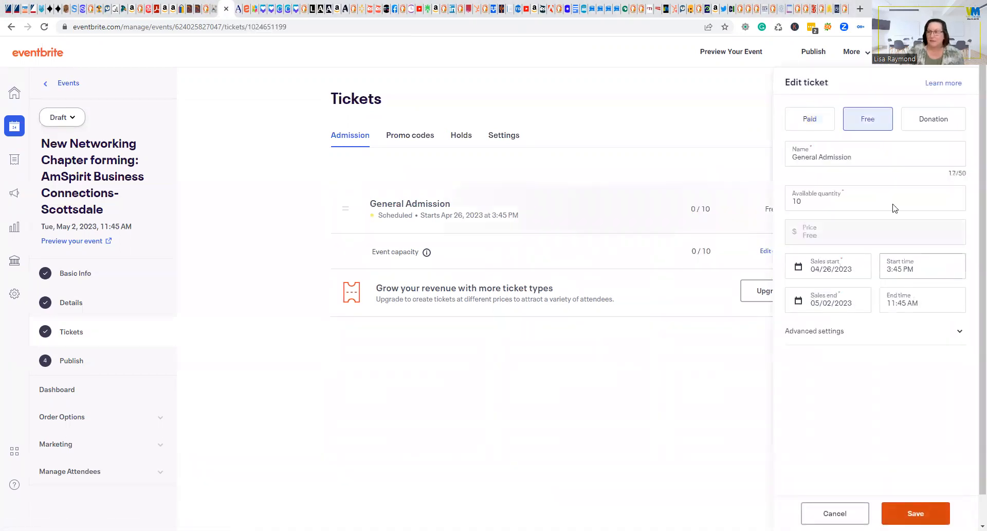
{"action": "left_click", "coordinate": [858, 269]}
{"action": "left_click", "coordinate": [832, 424]}
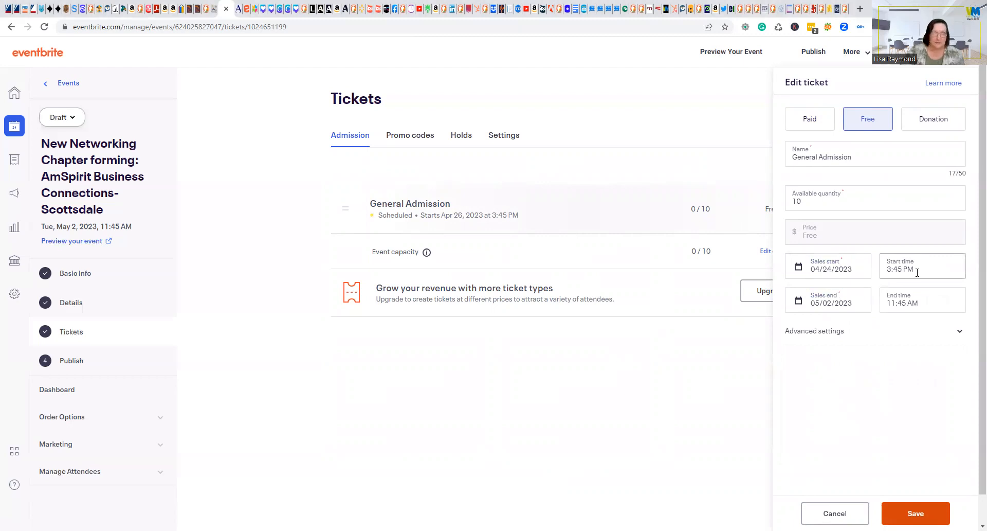
{"action": "left_click", "coordinate": [917, 273]}
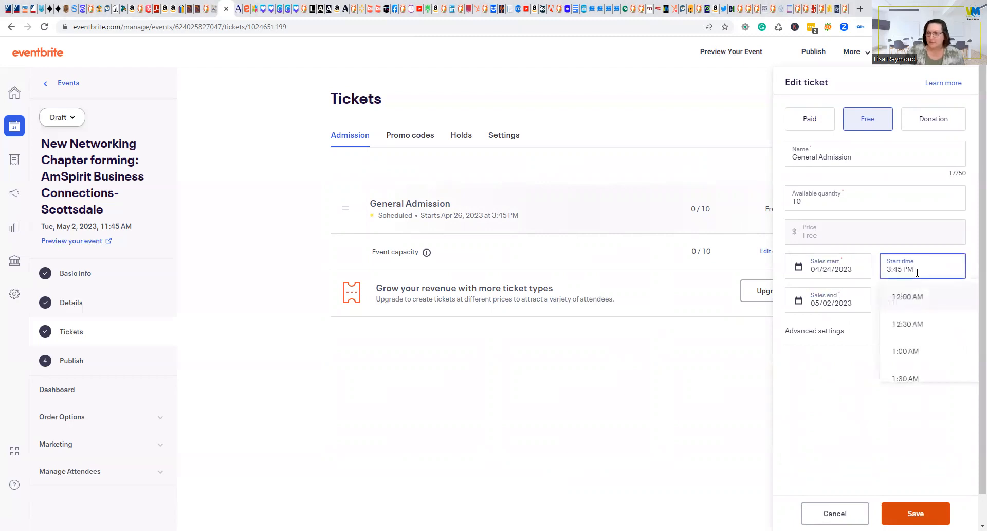
{"action": "left_click", "coordinate": [852, 269]}
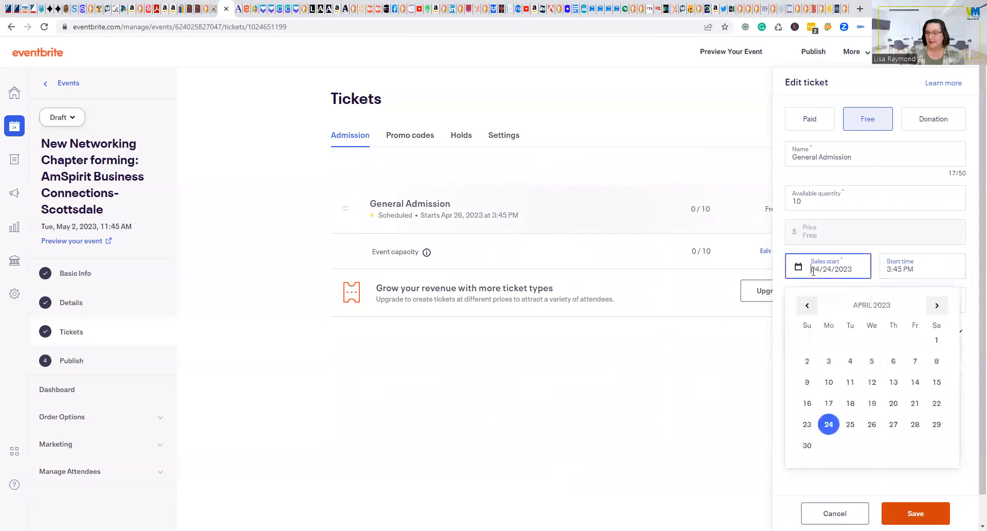
{"action": "left_click", "coordinate": [845, 424]}
{"action": "left_click", "coordinate": [928, 273]}
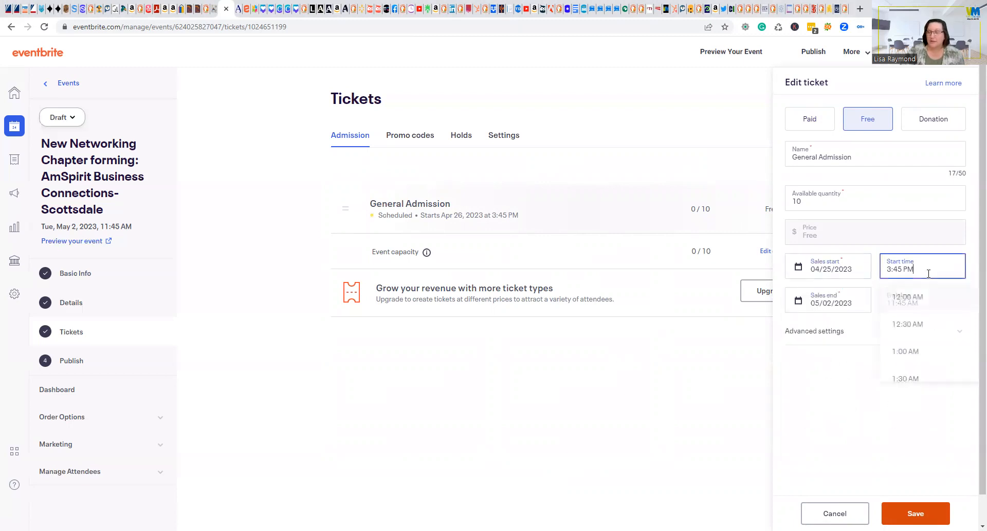
{"action": "scroll", "coordinate": [928, 346], "scroll_direction": "down", "scroll_amount": 3}
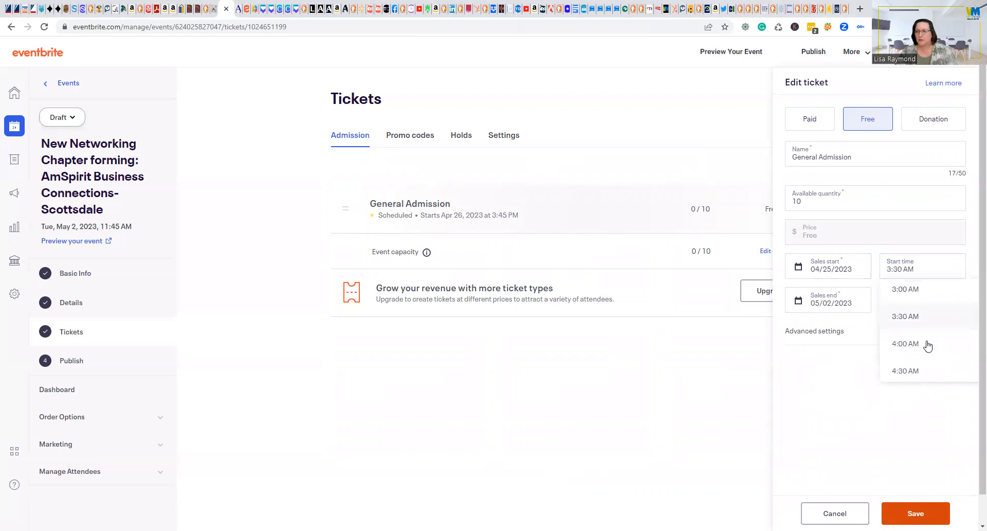
{"action": "scroll", "coordinate": [926, 345], "scroll_direction": "down", "scroll_amount": 3}
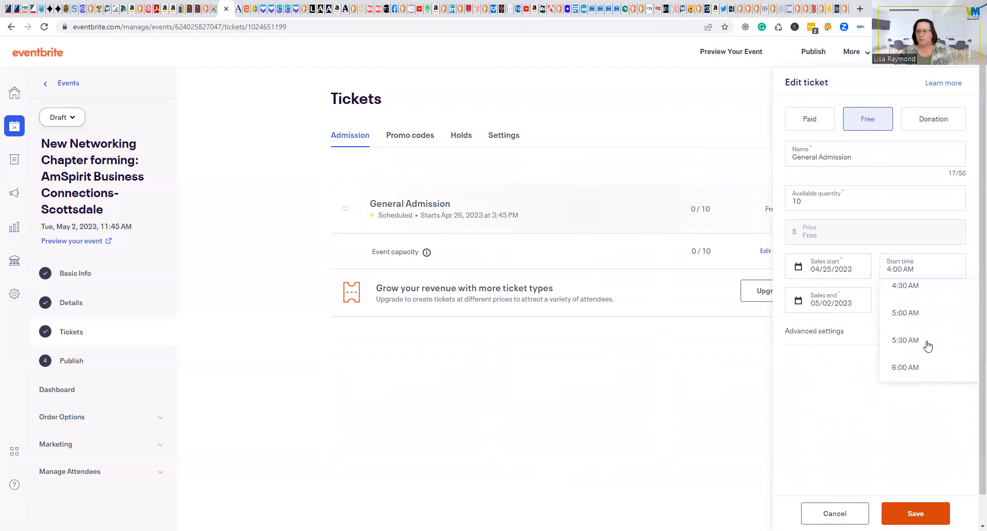
{"action": "left_click", "coordinate": [904, 366]}
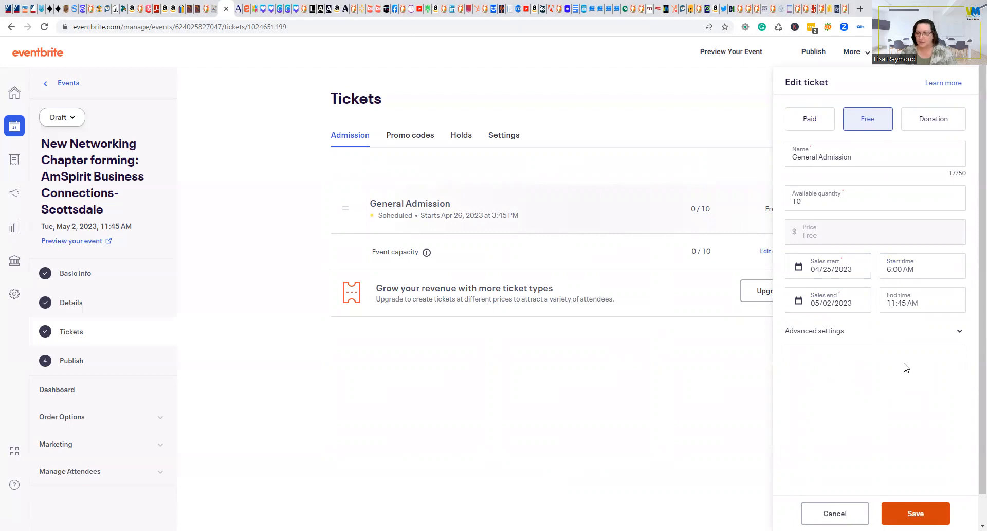
Set the ticket's sales end time to 11:30 AM.
{"action": "left_click", "coordinate": [905, 306]}
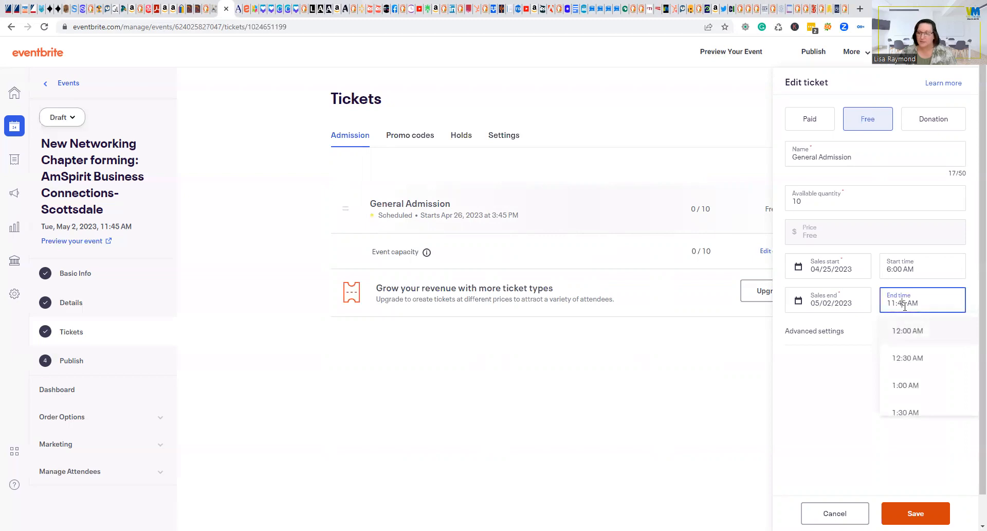
{"action": "left_click", "coordinate": [853, 389]}
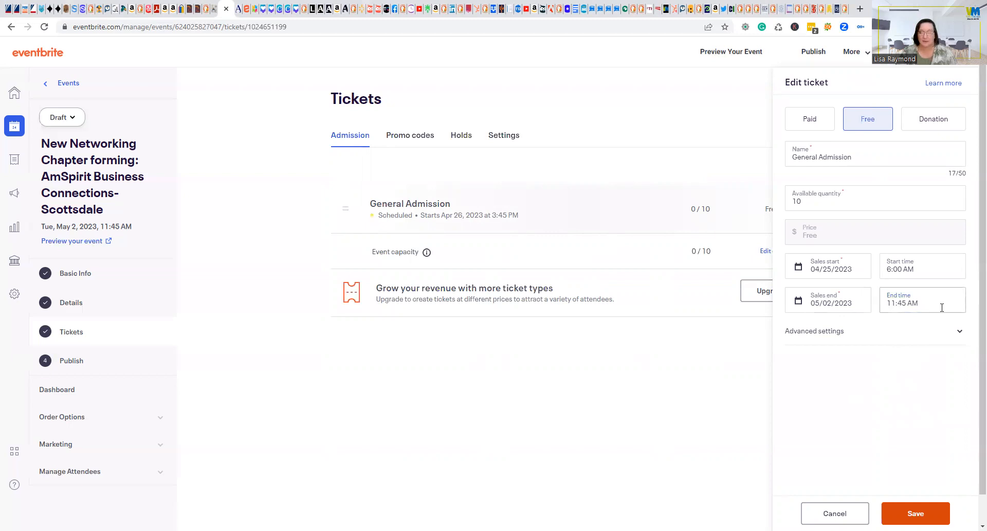
{"action": "left_click_drag", "start_coordinate": [899, 306], "coordinate": [906, 306]}
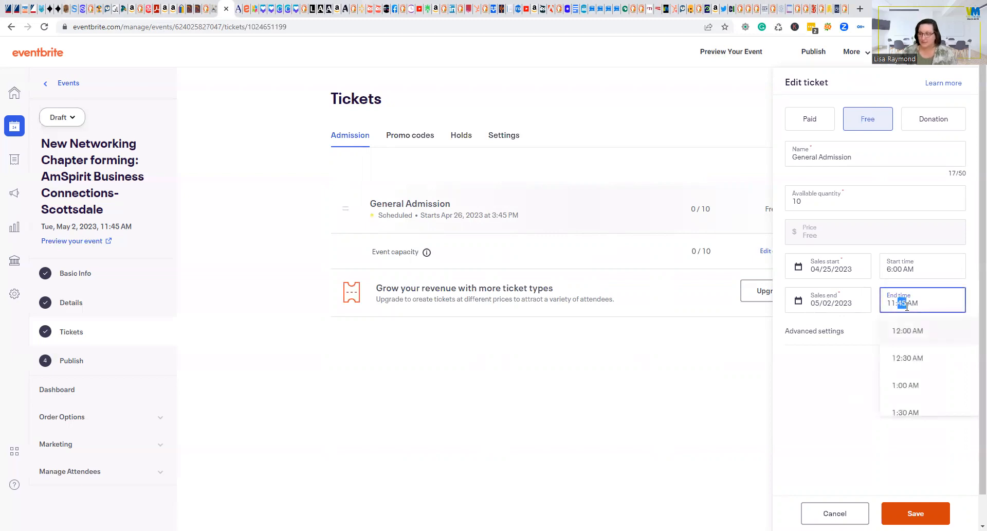
{"action": "type", "text": "30"}
{"action": "left_click", "coordinate": [868, 346]}
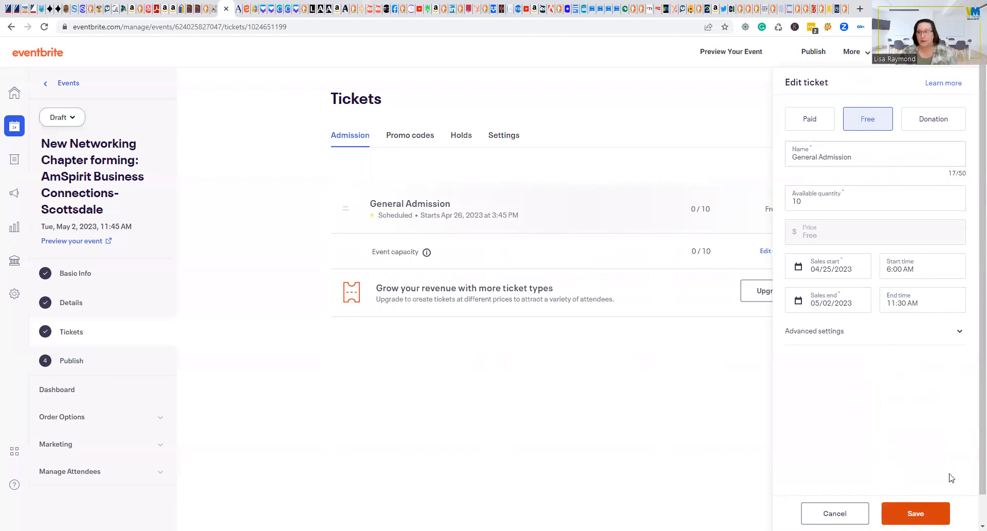
Save the ticket's new sales times and continue to the Publish Your Event page.
{"action": "left_click", "coordinate": [916, 512]}
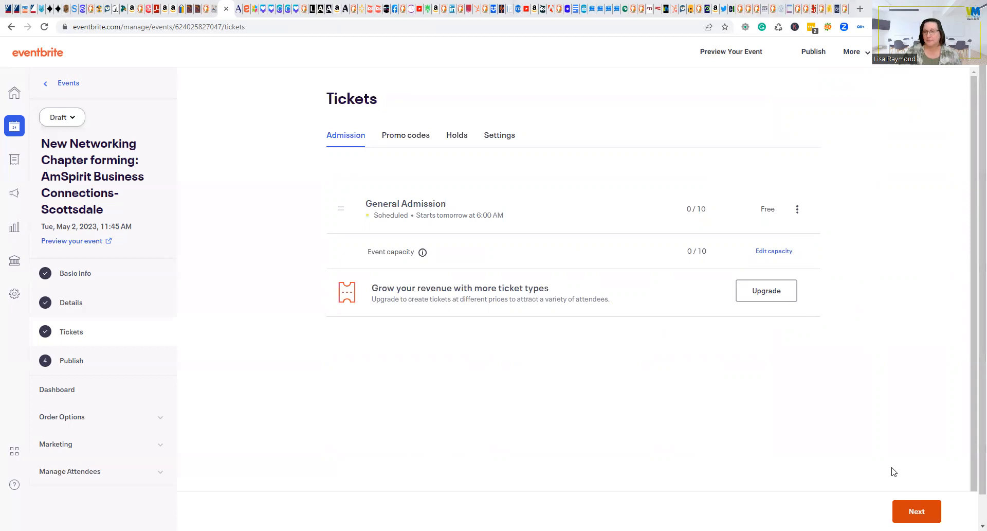
{"action": "left_click", "coordinate": [920, 510]}
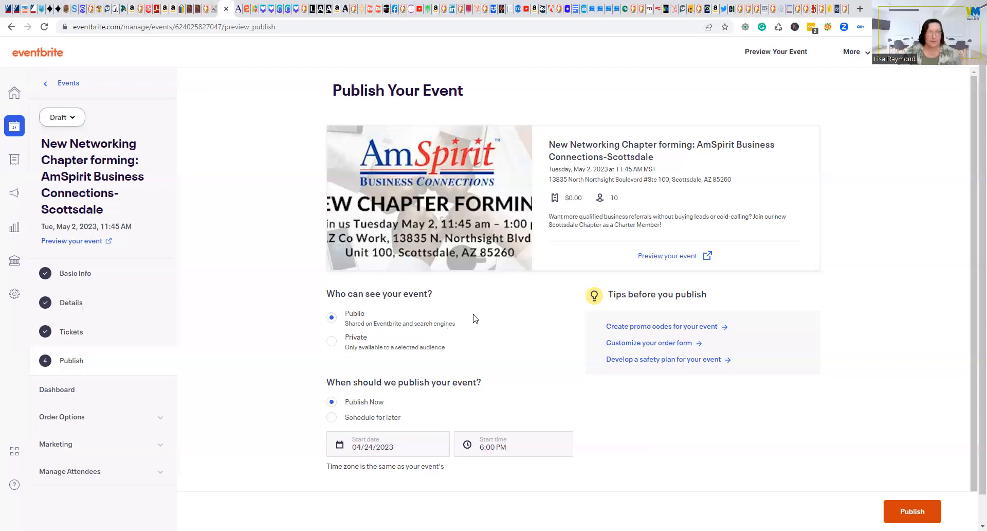
Schedule the event to publish on 04/24/2023 at 6:00 PM and preview its page.
{"action": "left_click", "coordinate": [332, 416]}
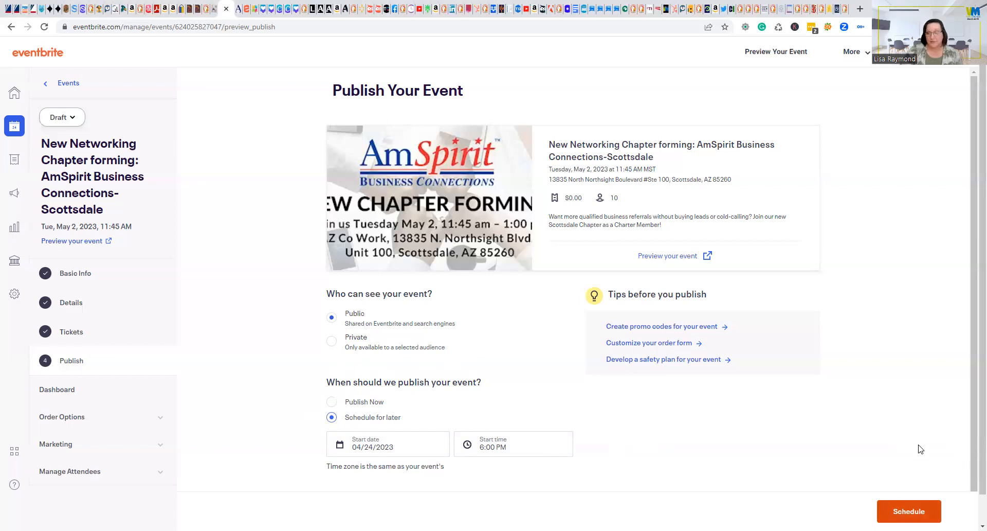
{"action": "left_click", "coordinate": [906, 511]}
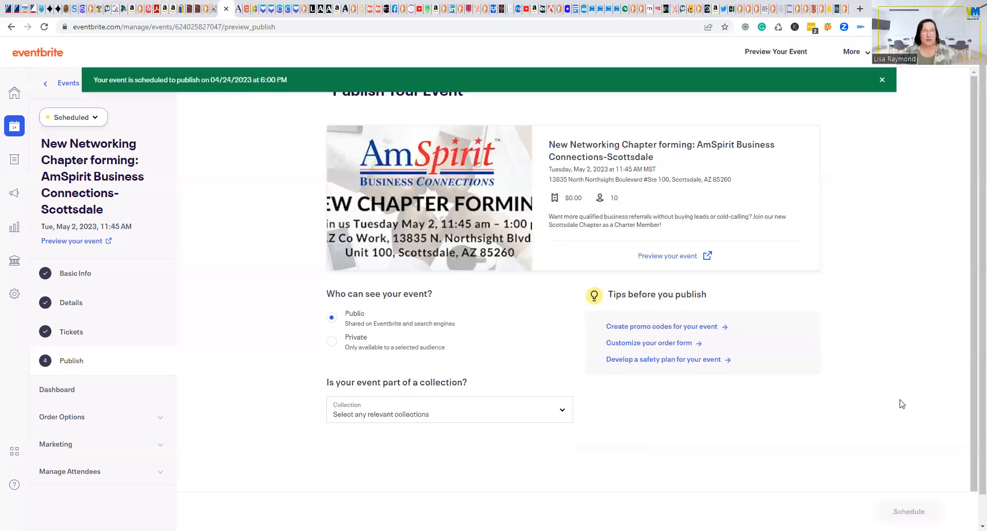
{"action": "left_click", "coordinate": [665, 255]}
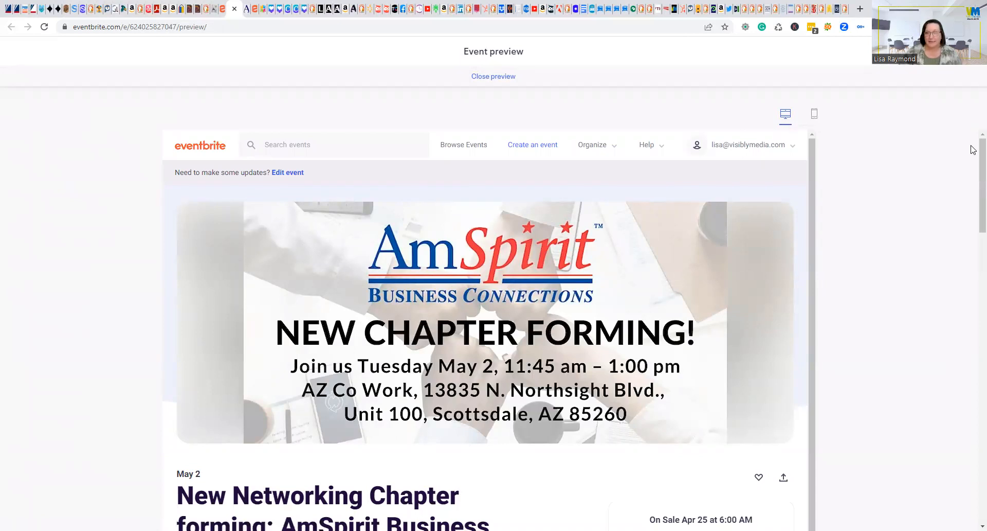
{"action": "scroll", "coordinate": [973, 149], "scroll_direction": "down", "scroll_amount": 4}
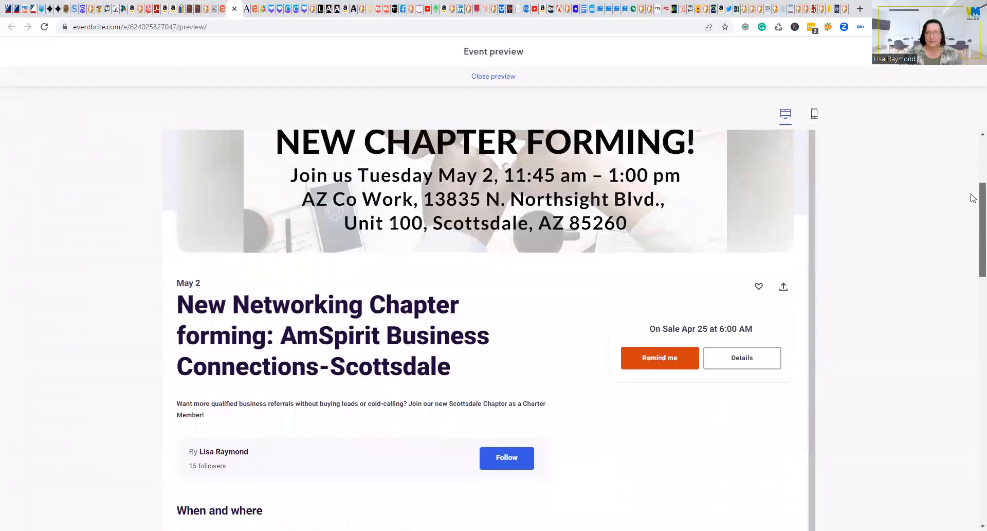
{"action": "scroll", "coordinate": [972, 198], "scroll_direction": "down", "scroll_amount": 2}
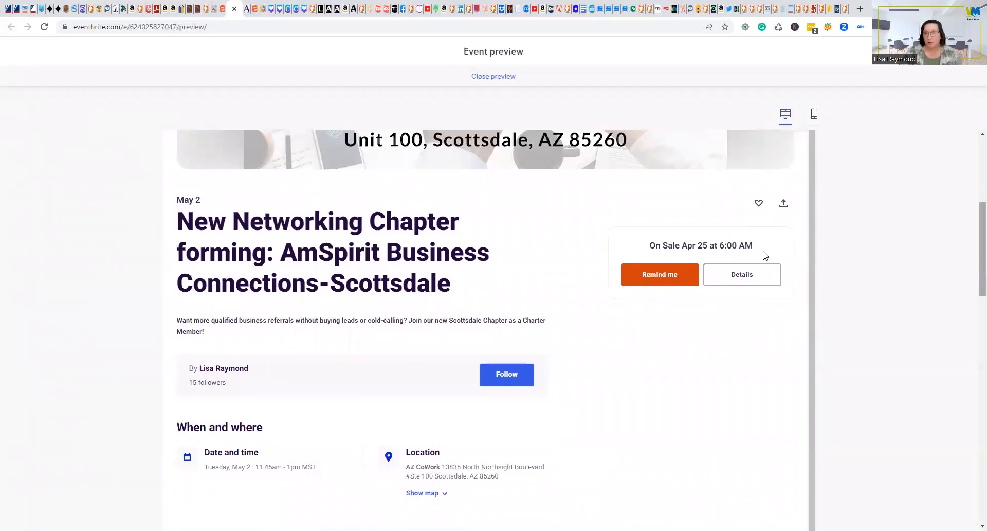
{"action": "scroll", "coordinate": [973, 260], "scroll_direction": "down", "scroll_amount": 3}
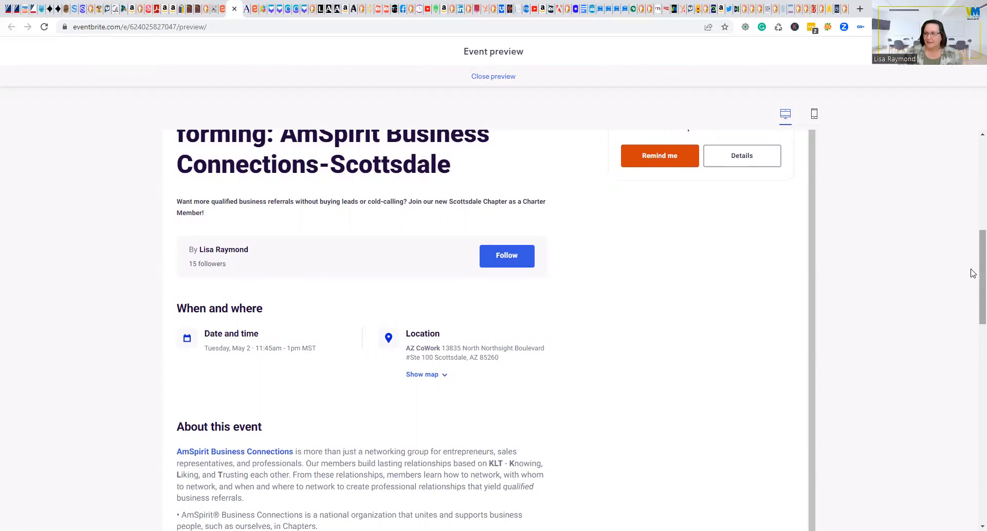
{"action": "scroll", "coordinate": [972, 273], "scroll_direction": "down", "scroll_amount": 2}
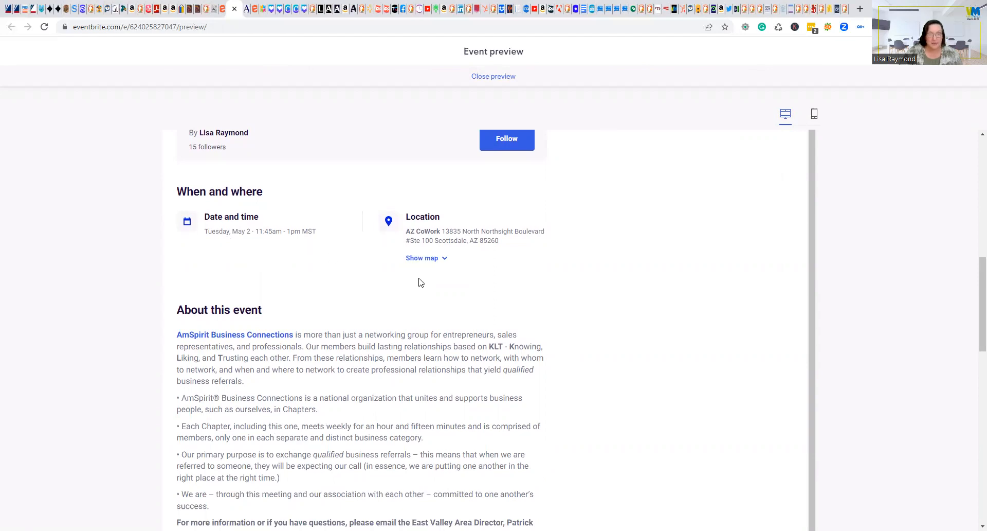
{"action": "scroll", "coordinate": [565, 350], "scroll_direction": "down", "scroll_amount": 2}
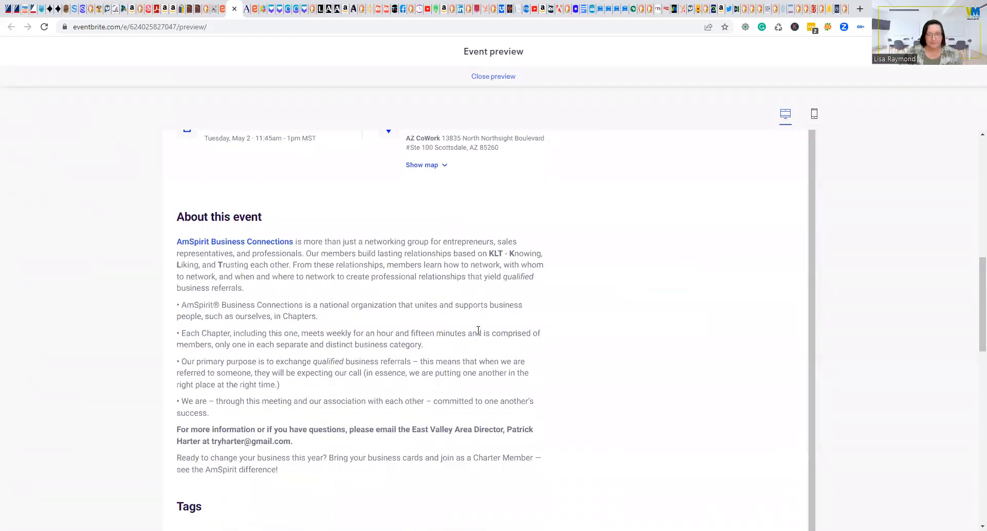
{"action": "scroll", "coordinate": [656, 338], "scroll_direction": "down", "scroll_amount": 2}
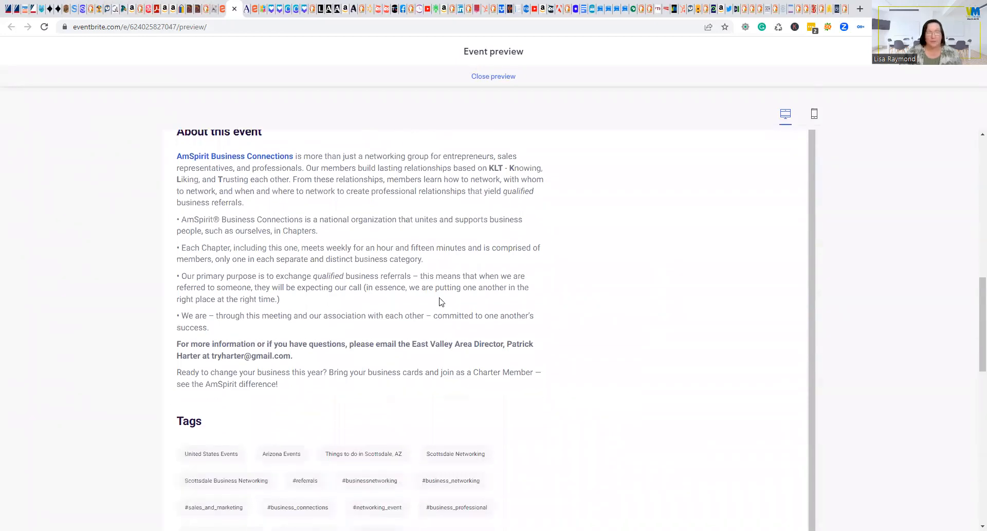
{"action": "scroll", "coordinate": [565, 324], "scroll_direction": "down", "scroll_amount": 5}
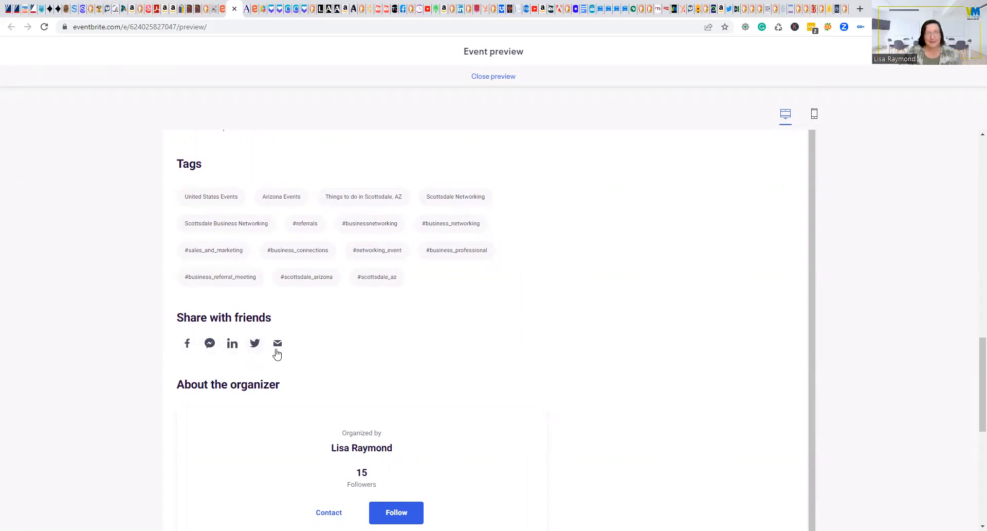
{"action": "scroll", "coordinate": [654, 354], "scroll_direction": "down", "scroll_amount": 3}
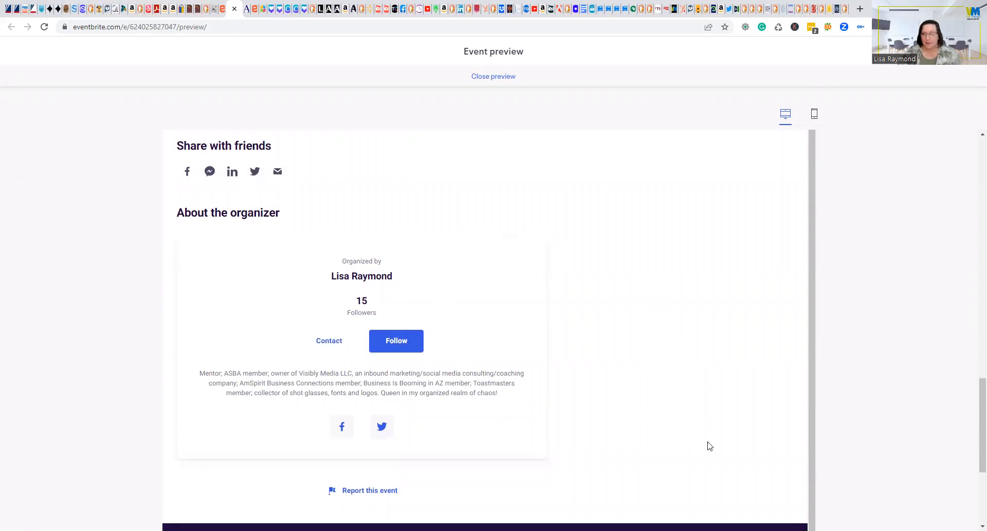
{"action": "scroll", "coordinate": [709, 442], "scroll_direction": "down", "scroll_amount": 4}
{"action": "scroll", "coordinate": [708, 440], "scroll_direction": "up", "scroll_amount": 1}
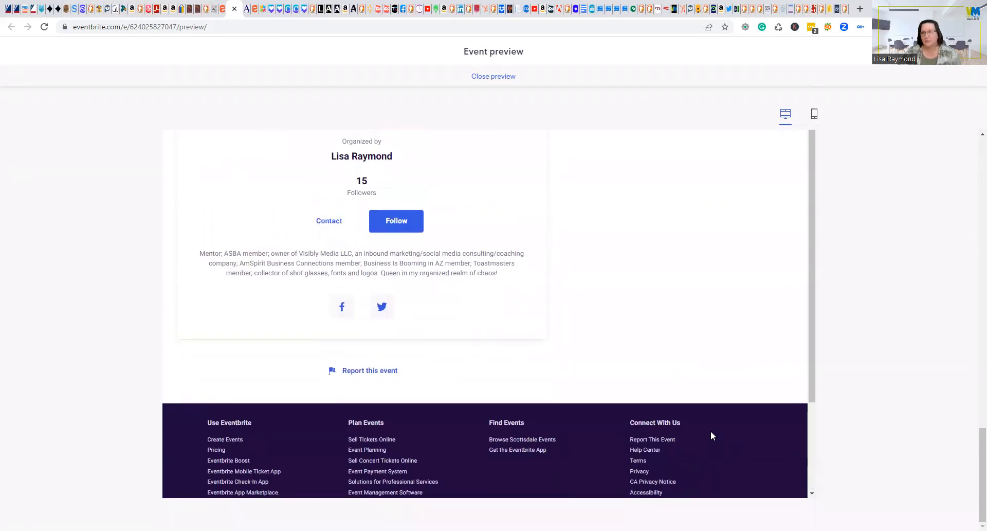
{"action": "scroll", "coordinate": [710, 430], "scroll_direction": "up", "scroll_amount": 9}
Scroll through the event page's mobile layout, then close the preview.
{"action": "left_click", "coordinate": [813, 117]}
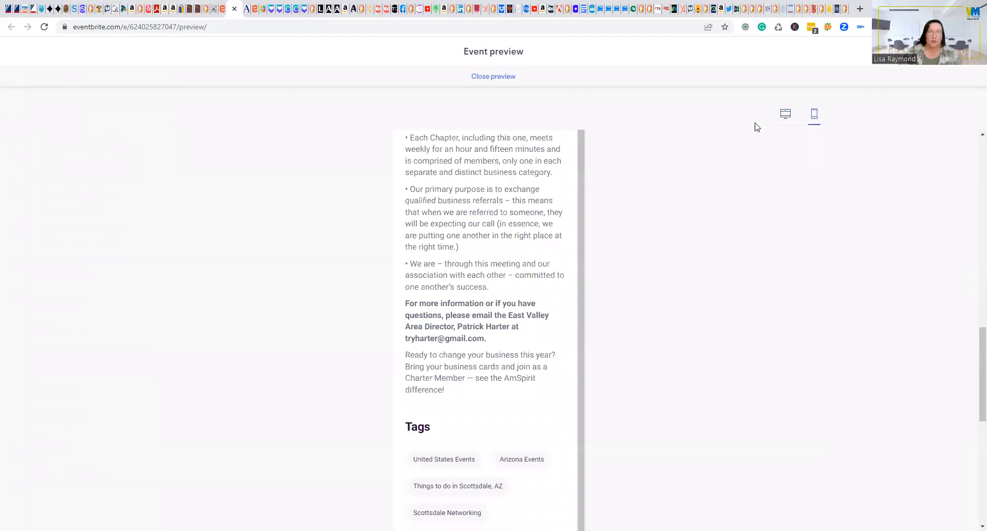
{"action": "left_click_drag", "start_coordinate": [973, 340], "coordinate": [973, 148]}
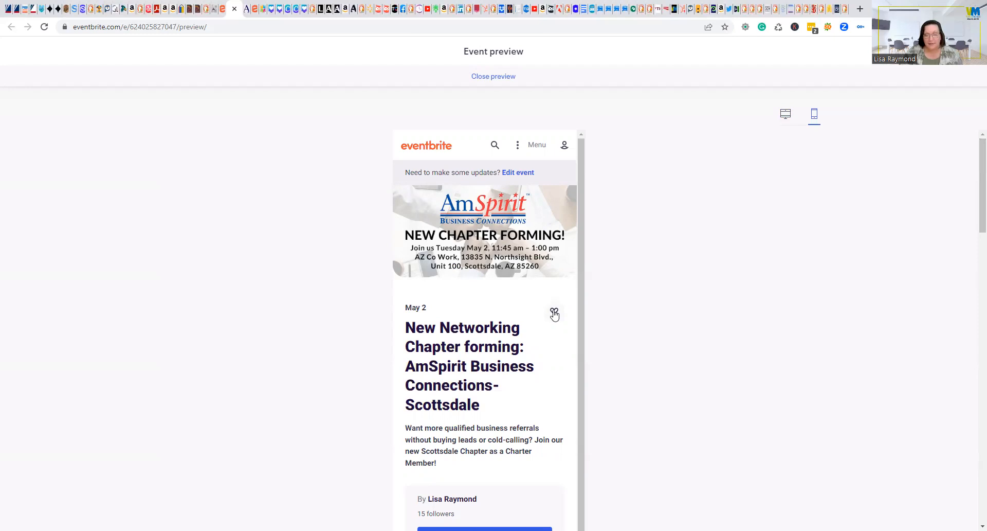
{"action": "scroll", "coordinate": [683, 282], "scroll_direction": "down", "scroll_amount": 2}
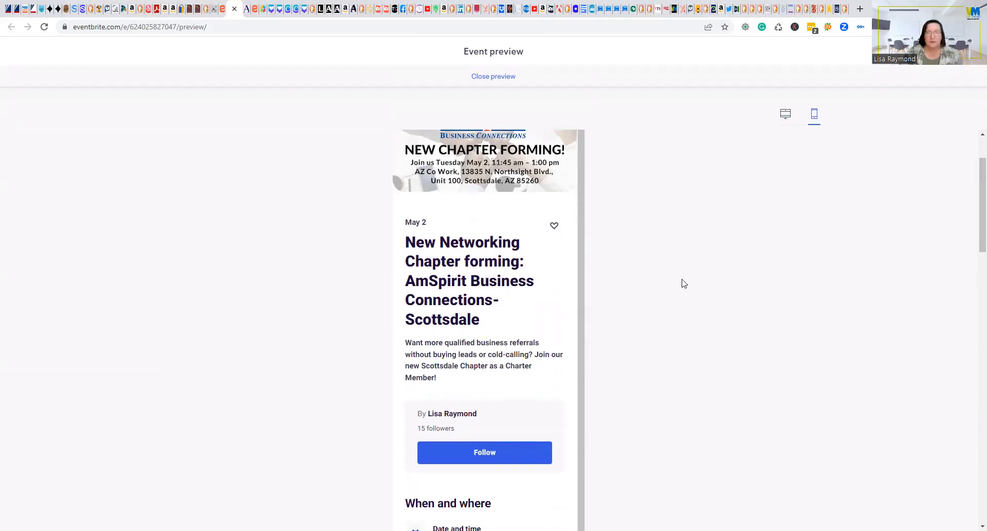
{"action": "scroll", "coordinate": [683, 282], "scroll_direction": "down", "scroll_amount": 2}
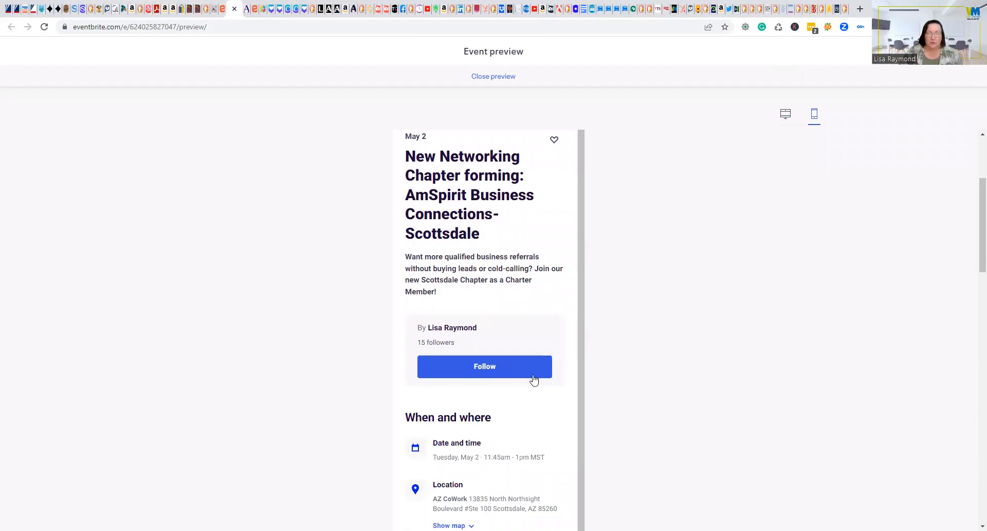
{"action": "scroll", "coordinate": [651, 375], "scroll_direction": "down", "scroll_amount": 5}
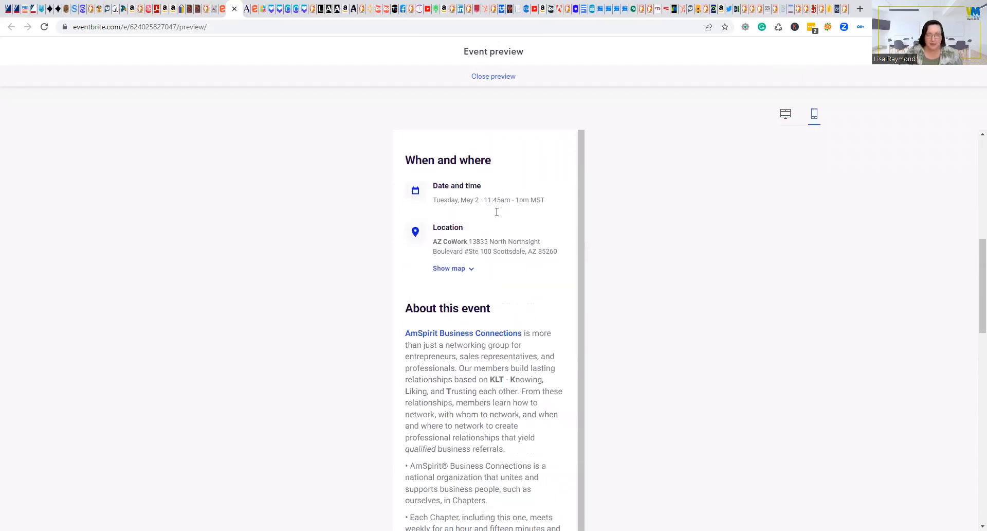
{"action": "scroll", "coordinate": [505, 379], "scroll_direction": "down", "scroll_amount": 4}
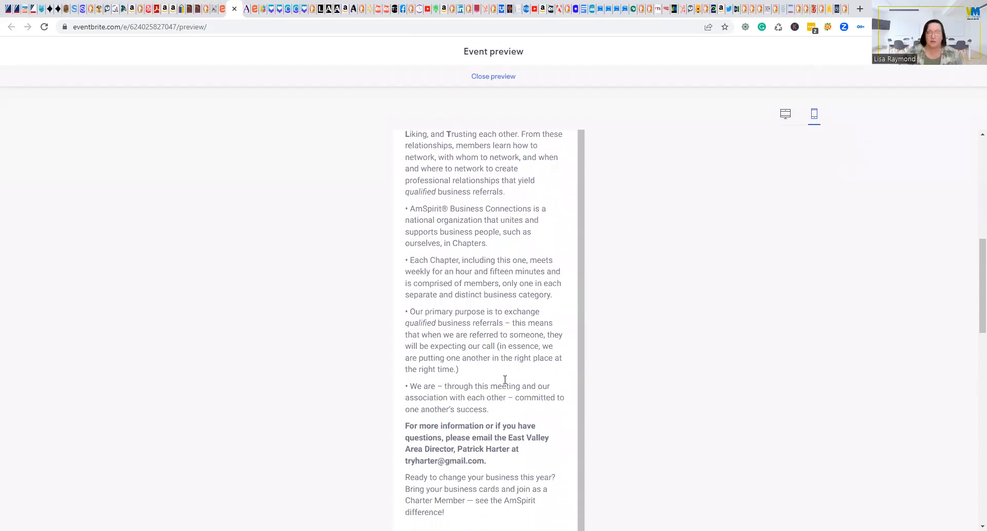
{"action": "left_click_drag", "start_coordinate": [406, 463], "coordinate": [503, 464]}
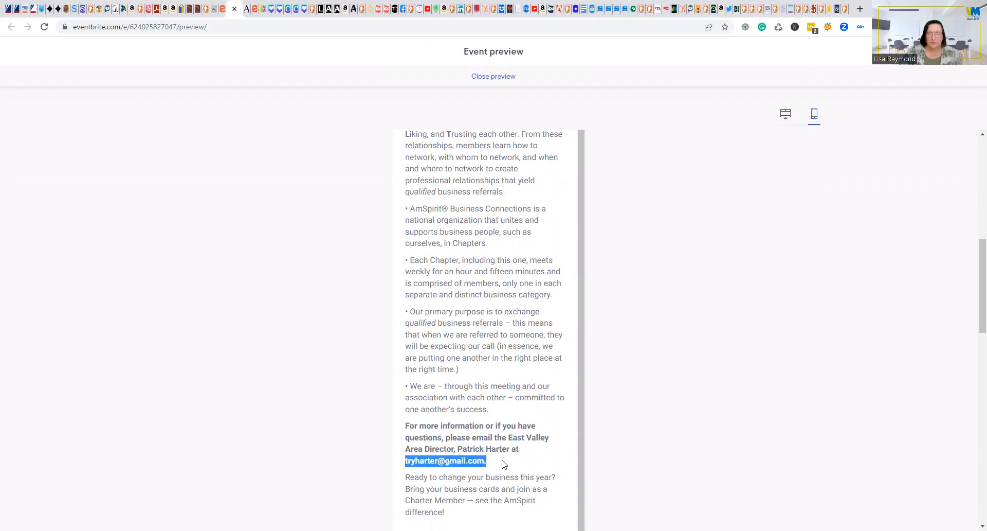
{"action": "left_click", "coordinate": [497, 383]}
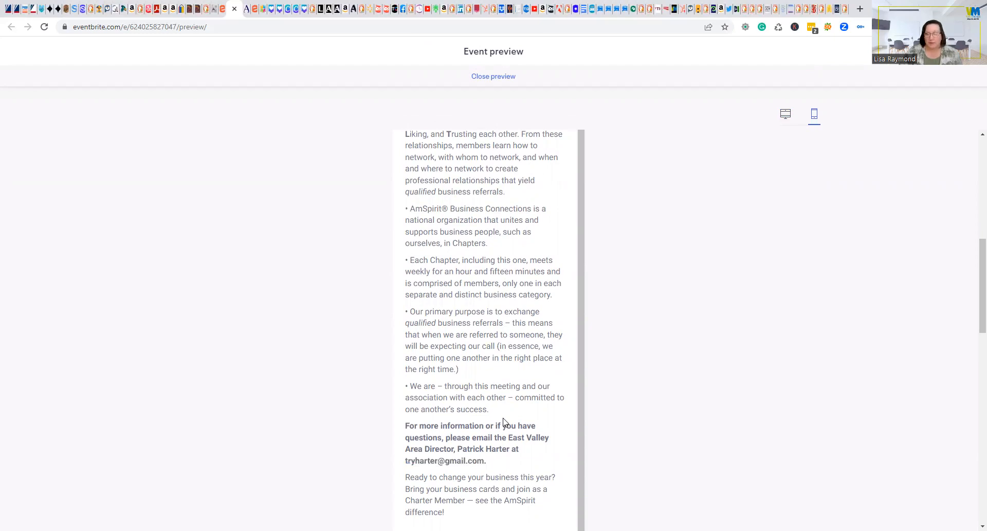
{"action": "scroll", "coordinate": [503, 420], "scroll_direction": "down", "scroll_amount": 3}
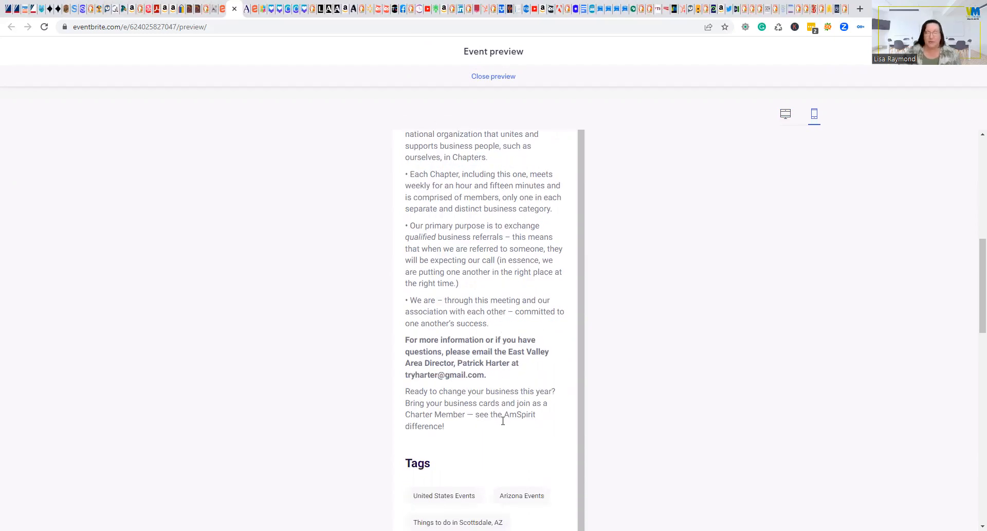
{"action": "scroll", "coordinate": [502, 391], "scroll_direction": "down", "scroll_amount": 2}
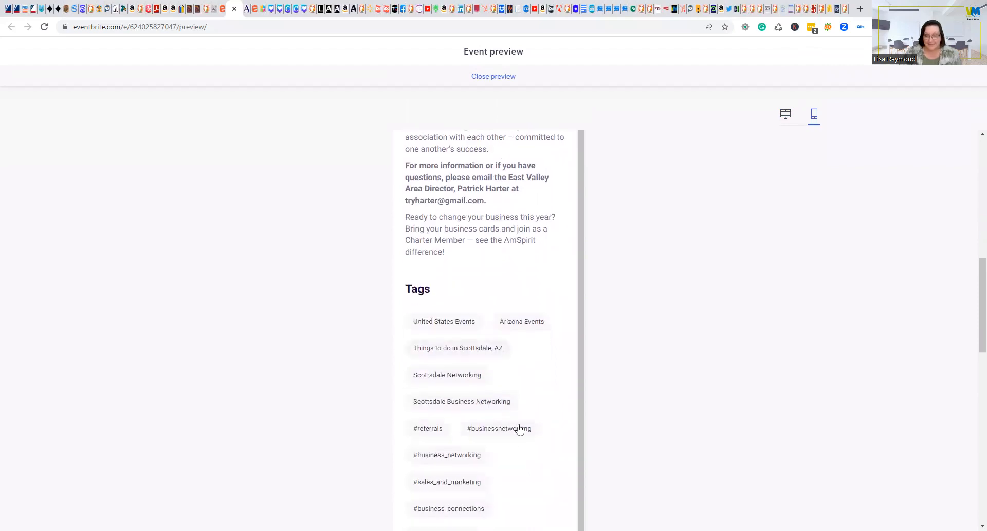
{"action": "scroll", "coordinate": [522, 442], "scroll_direction": "down", "scroll_amount": 3}
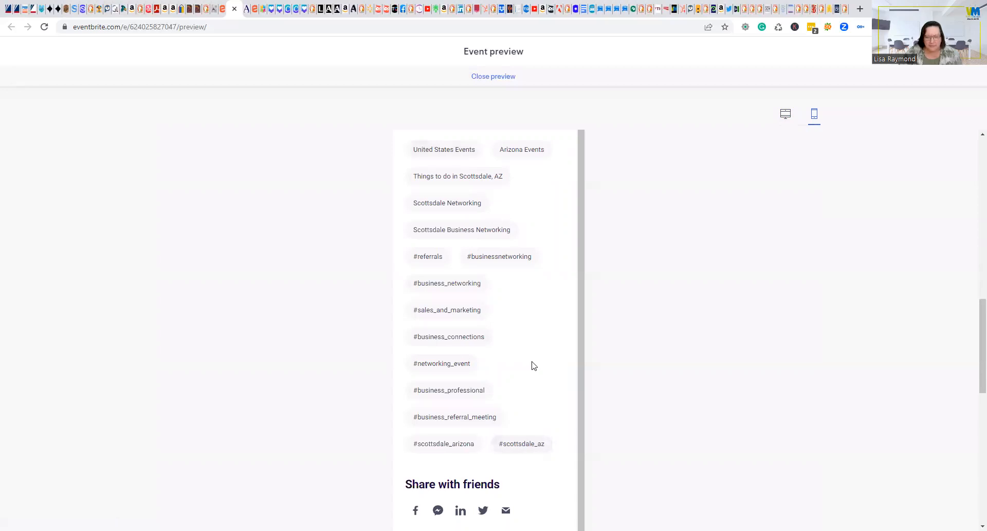
{"action": "scroll", "coordinate": [534, 365], "scroll_direction": "up", "scroll_amount": 2}
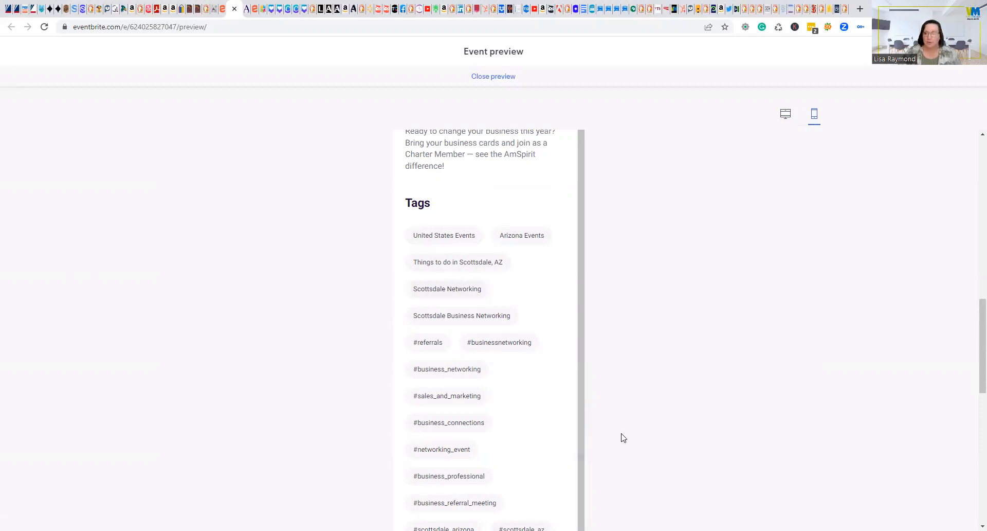
{"action": "scroll", "coordinate": [621, 436], "scroll_direction": "down", "scroll_amount": 5}
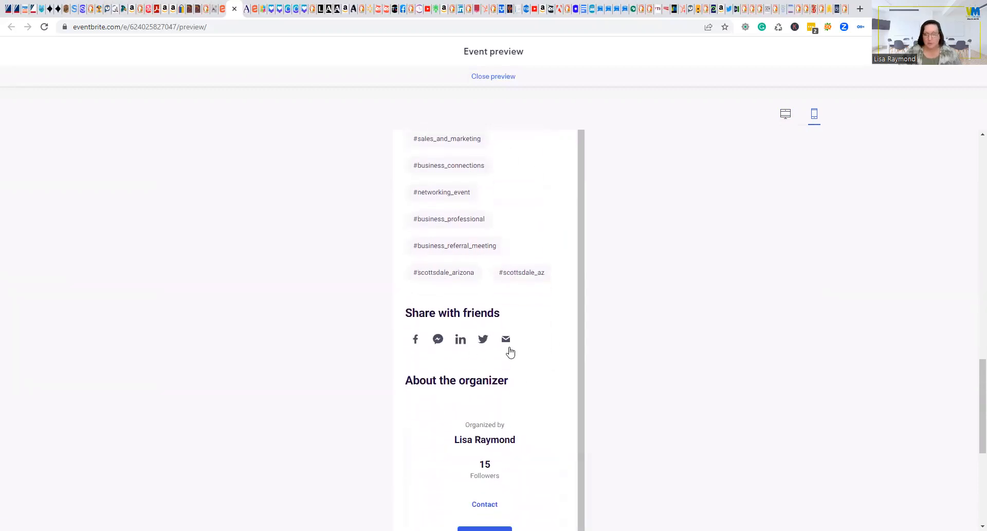
{"action": "scroll", "coordinate": [667, 361], "scroll_direction": "down", "scroll_amount": 3}
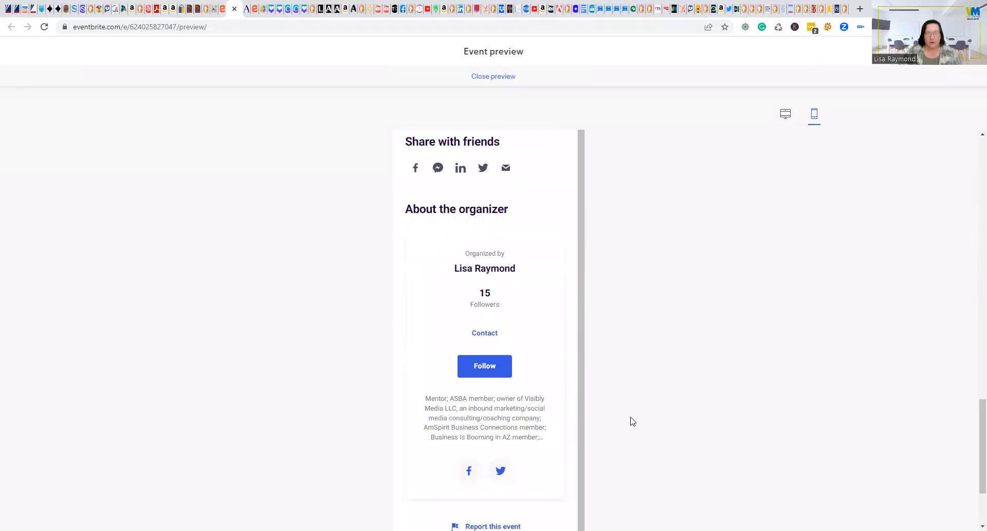
{"action": "scroll", "coordinate": [632, 421], "scroll_direction": "down", "scroll_amount": 2}
{"action": "scroll", "coordinate": [633, 421], "scroll_direction": "up", "scroll_amount": 15}
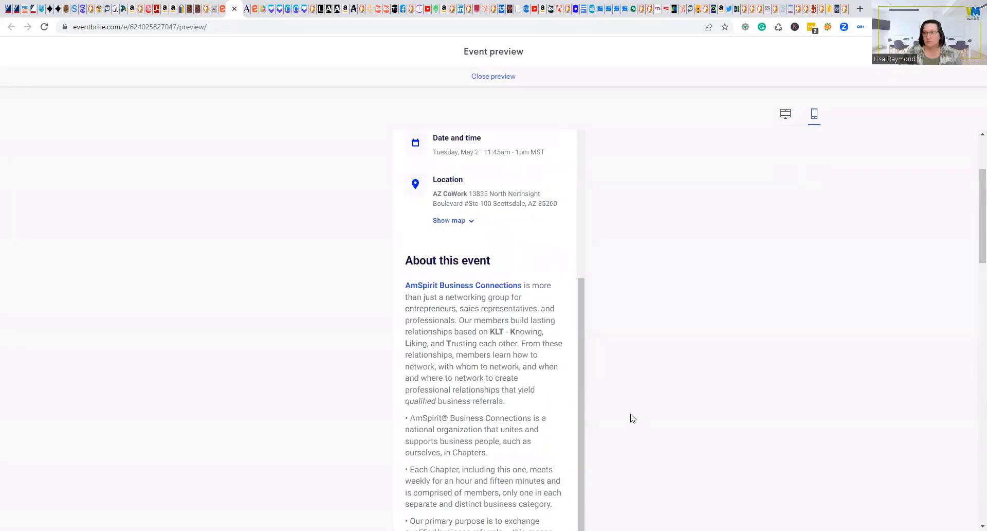
{"action": "left_click", "coordinate": [495, 77]}
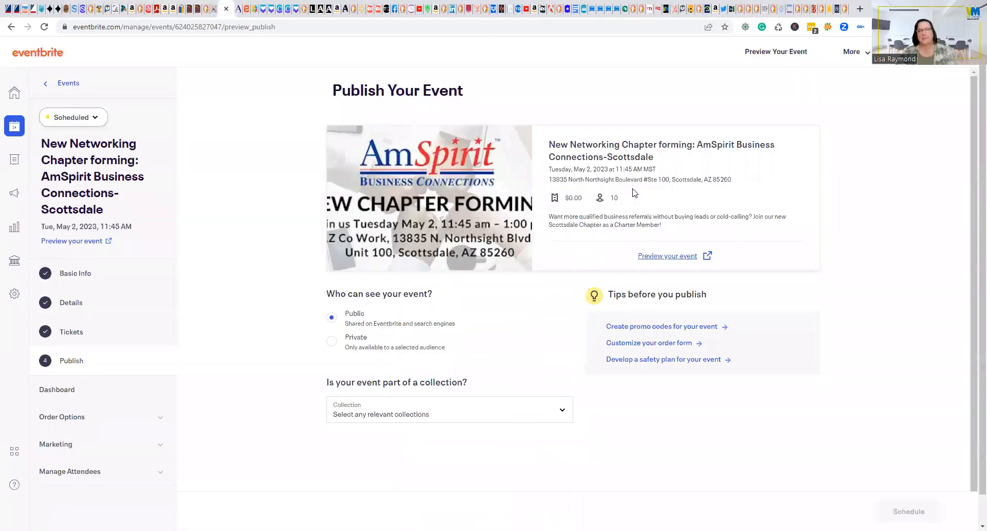